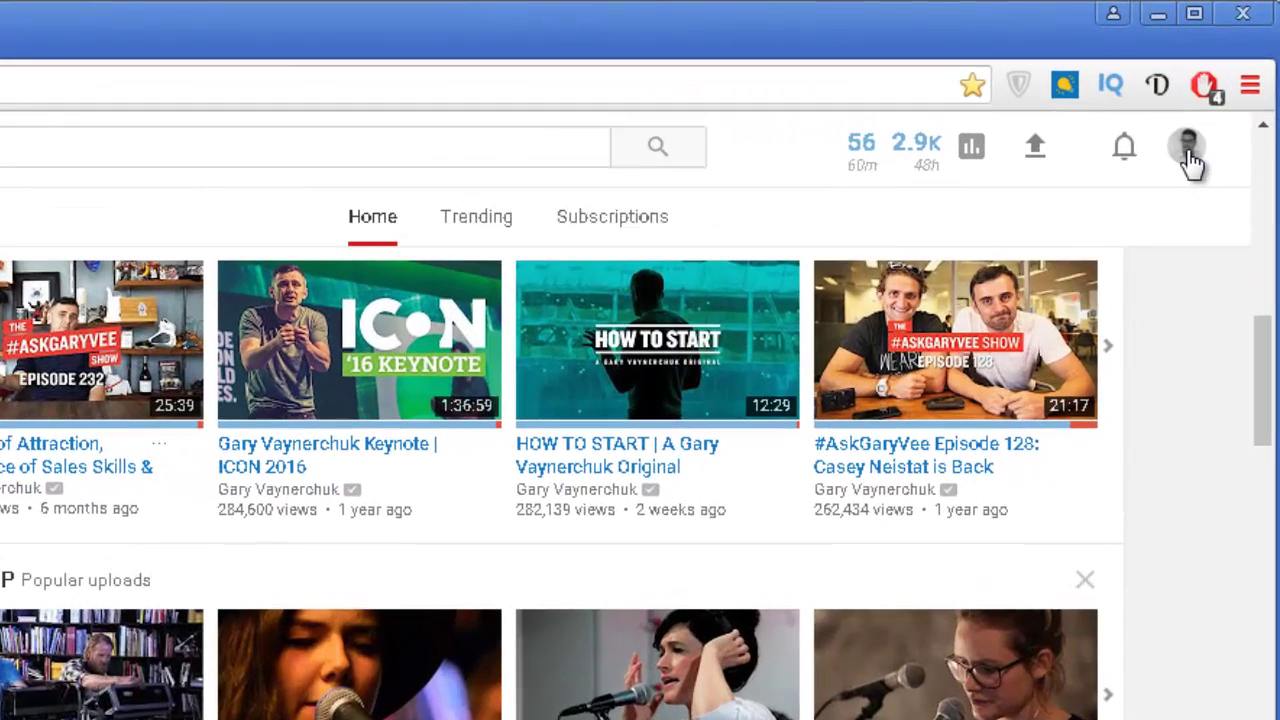
Open the TEST video's edit page from the Creator Studio dashboard via the account menu.
{"action": "left_click", "coordinate": [1187, 152]}
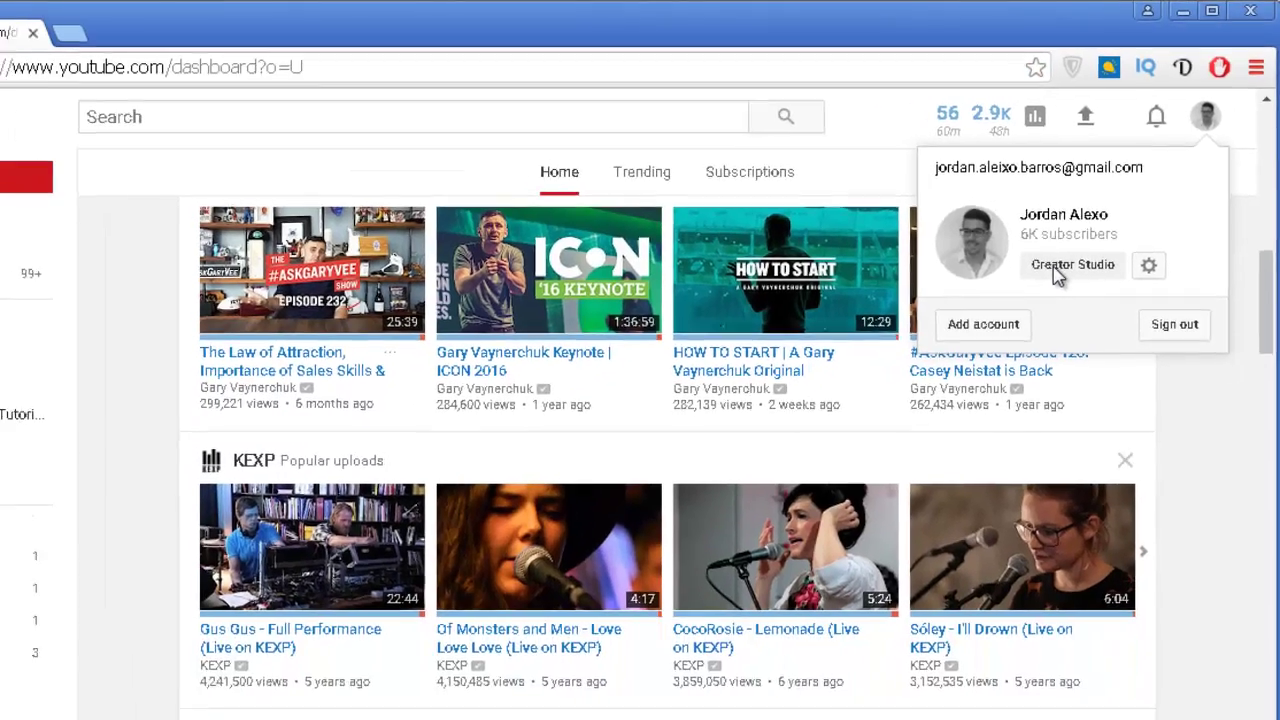
{"action": "left_click", "coordinate": [1010, 336]}
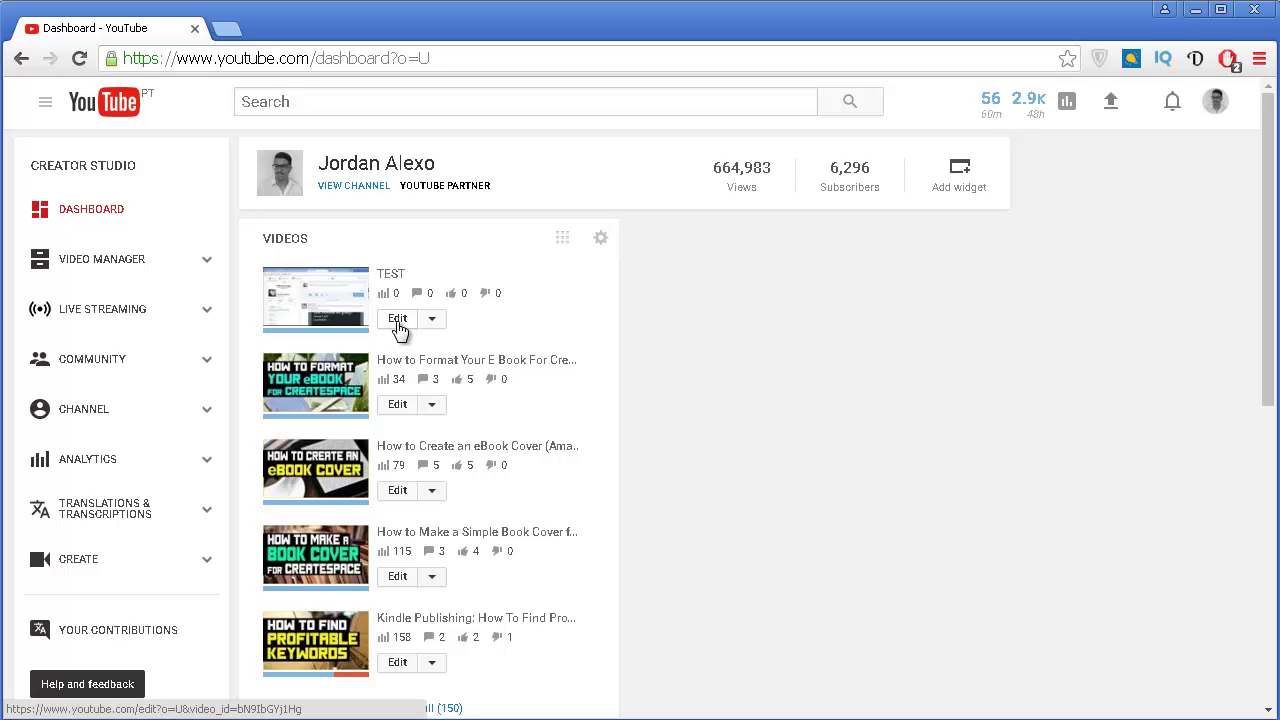
{"action": "left_click", "coordinate": [397, 320]}
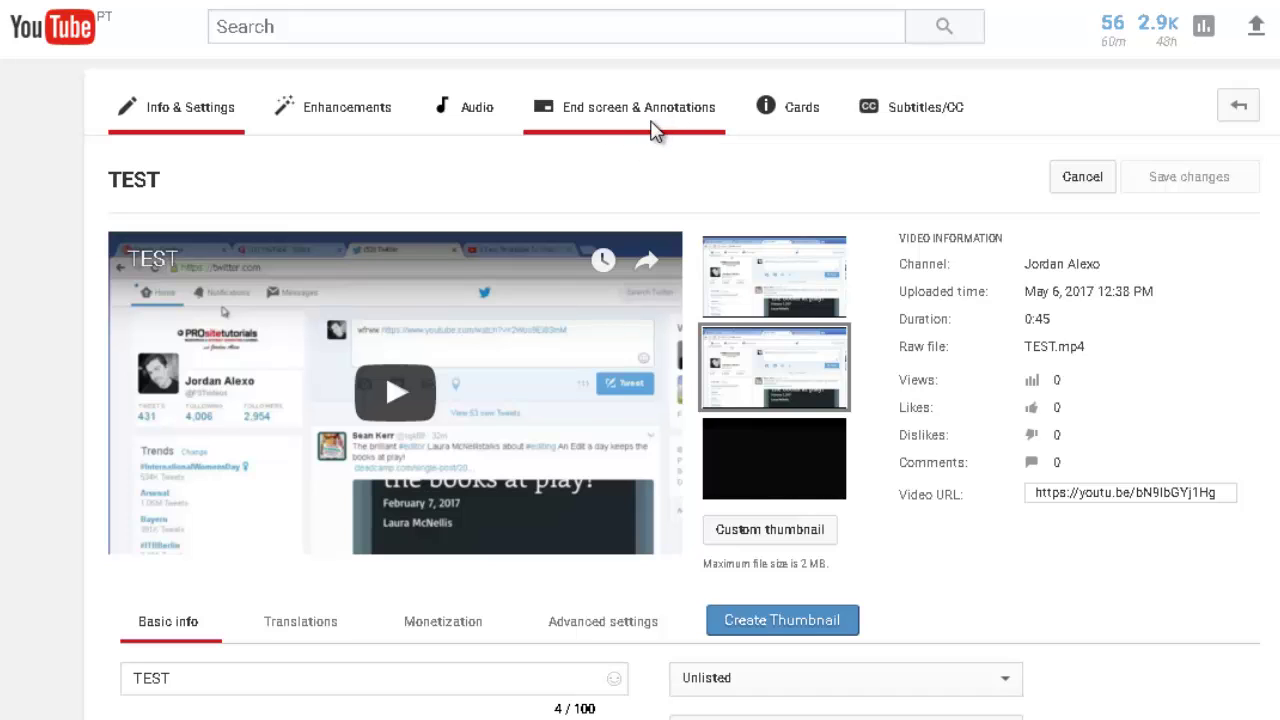
Go to End screen & Annotations, check the Annotations sub-tab, and return to End screen.
{"action": "left_click", "coordinate": [652, 130]}
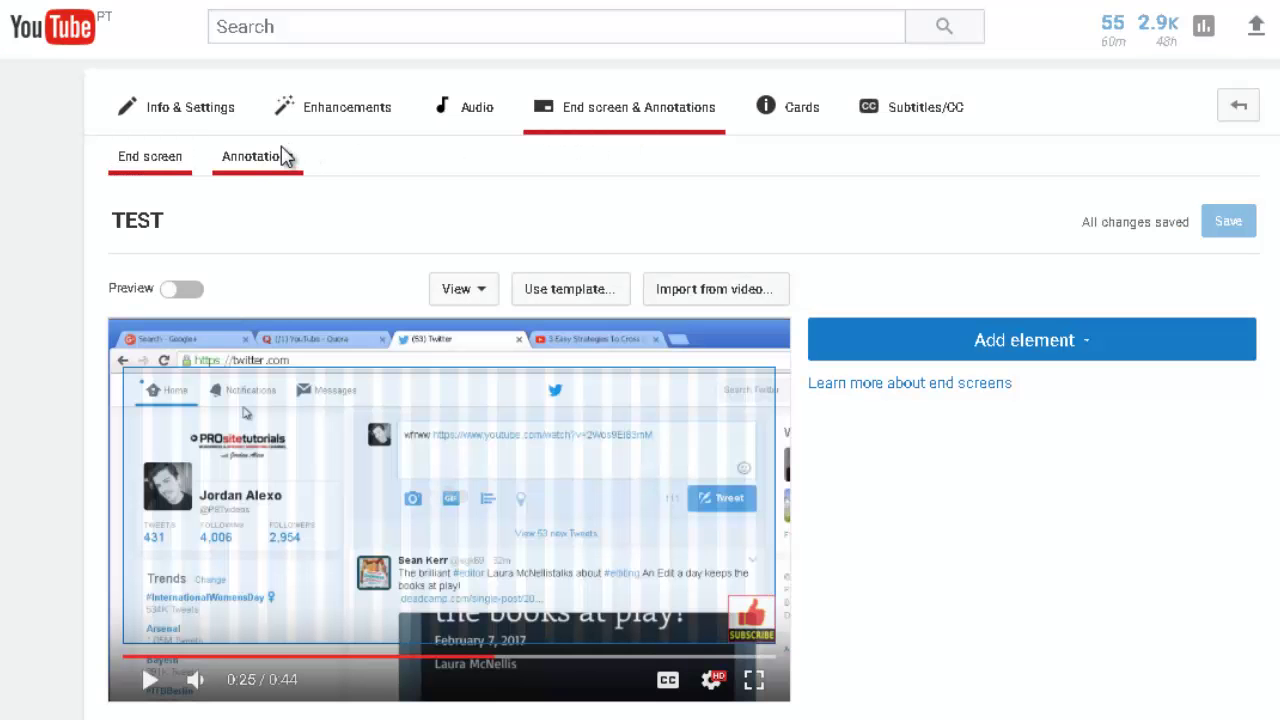
{"action": "left_click", "coordinate": [283, 156]}
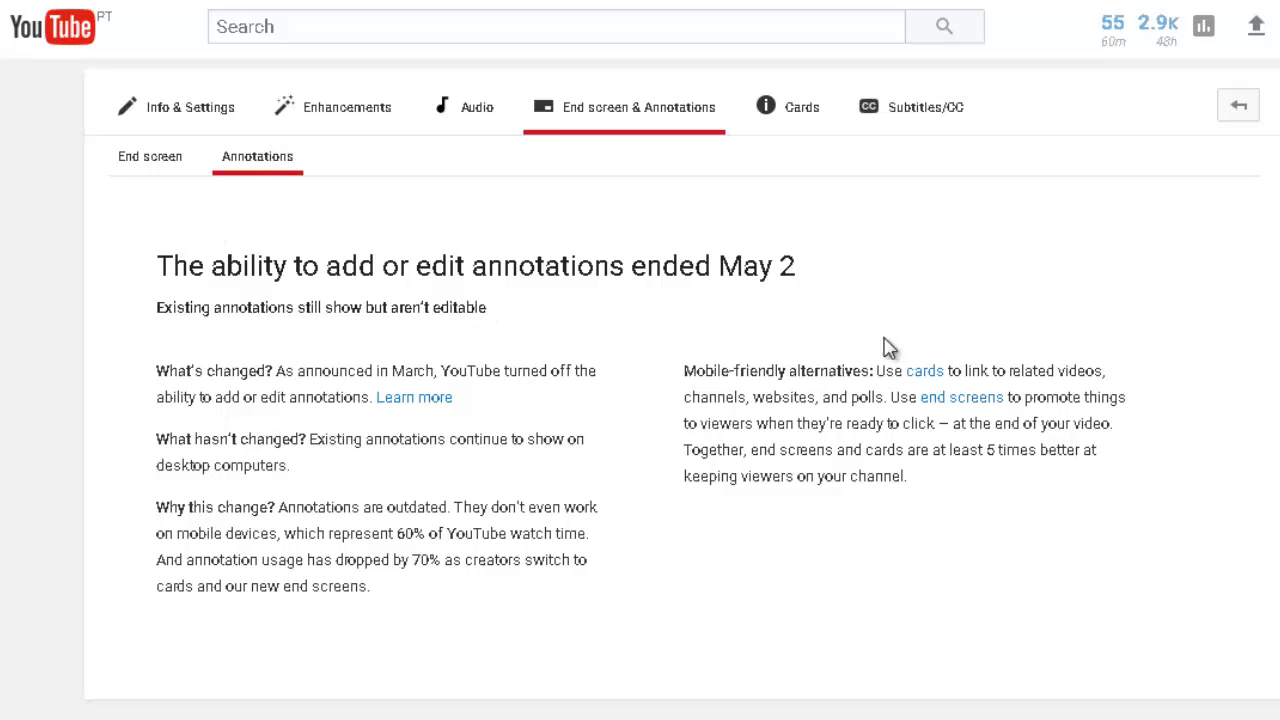
{"action": "left_click", "coordinate": [165, 160]}
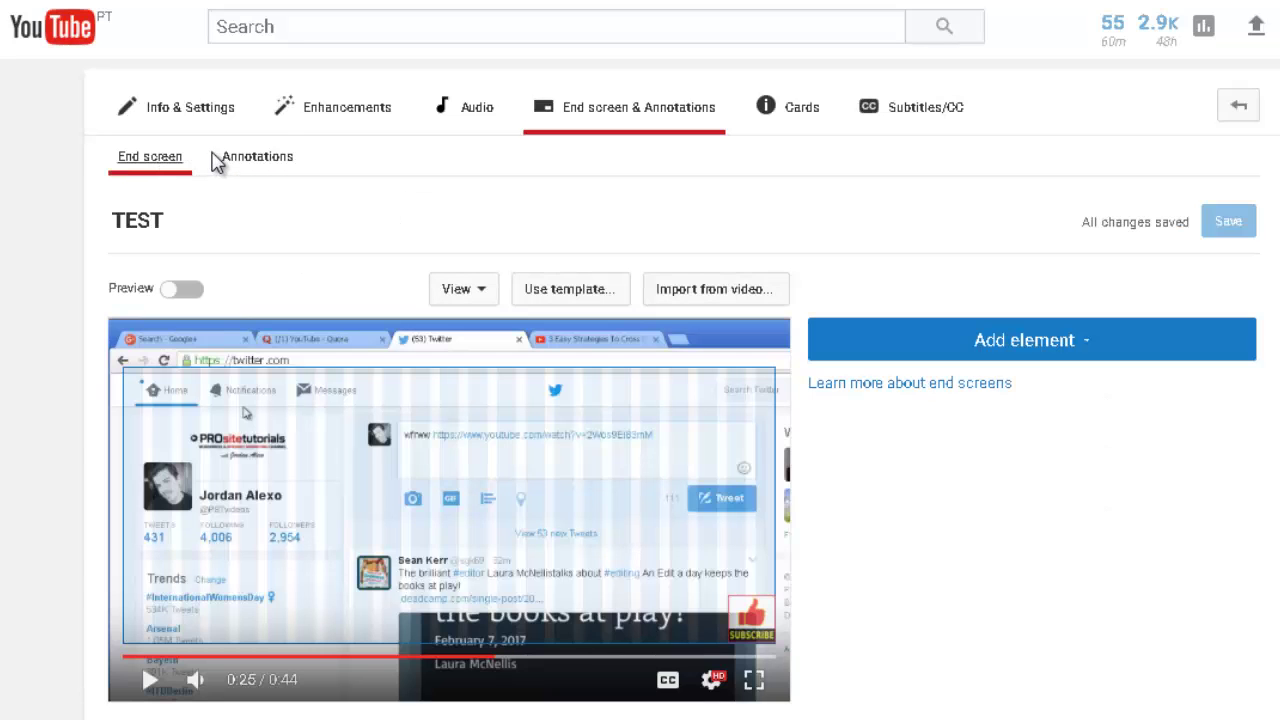
{"action": "scroll", "coordinate": [218, 162], "scroll_direction": "down", "scroll_amount": 1}
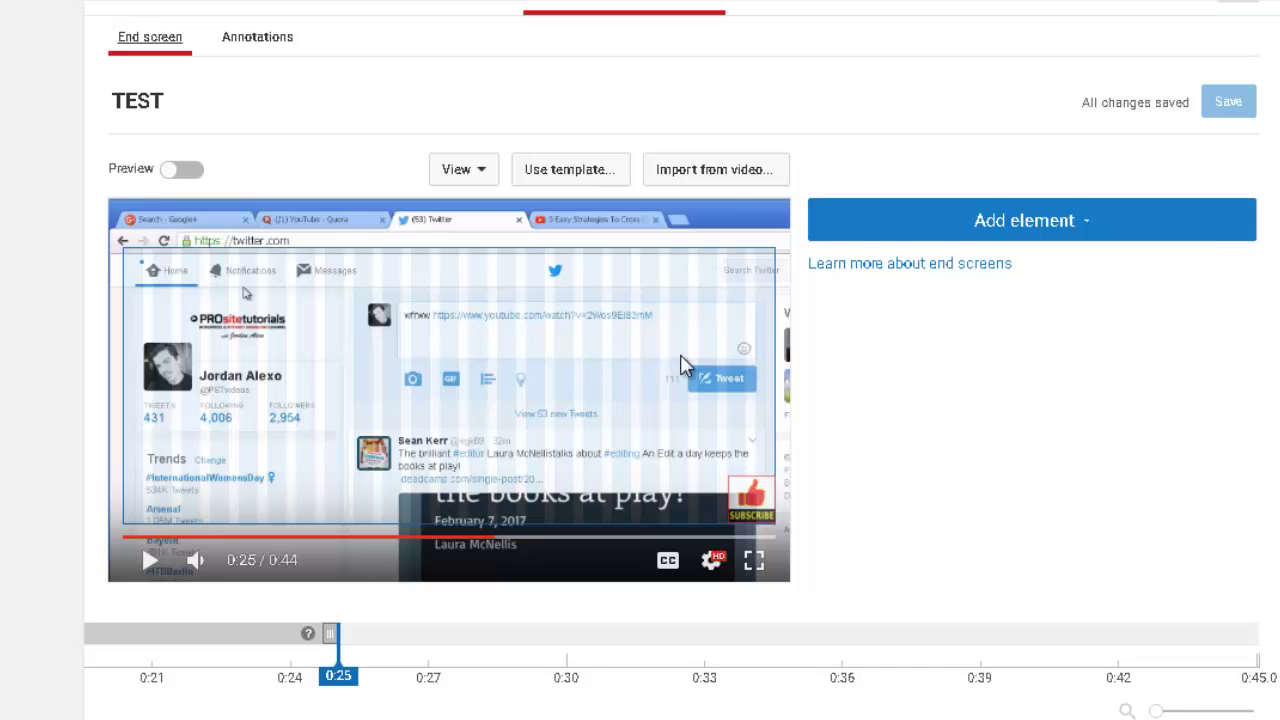
{"action": "scroll", "coordinate": [452, 224], "scroll_direction": "down", "scroll_amount": 1}
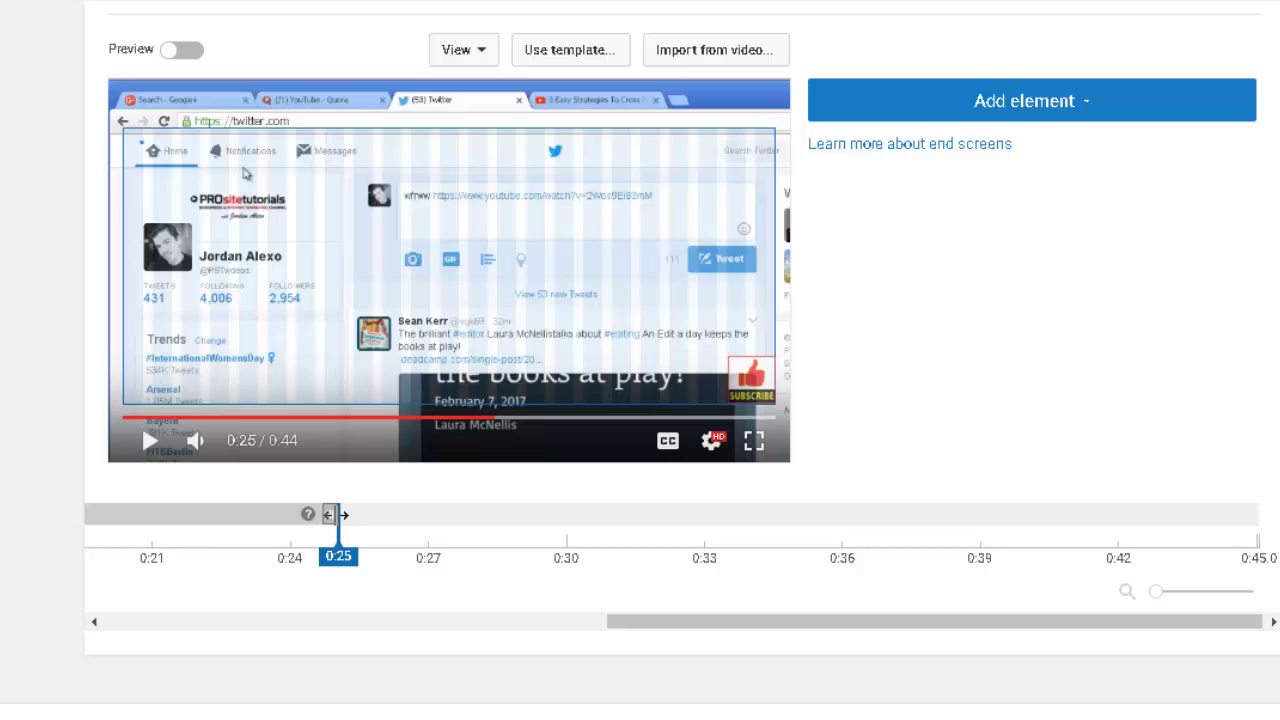
{"action": "scroll", "coordinate": [345, 507], "scroll_direction": "up", "scroll_amount": 3}
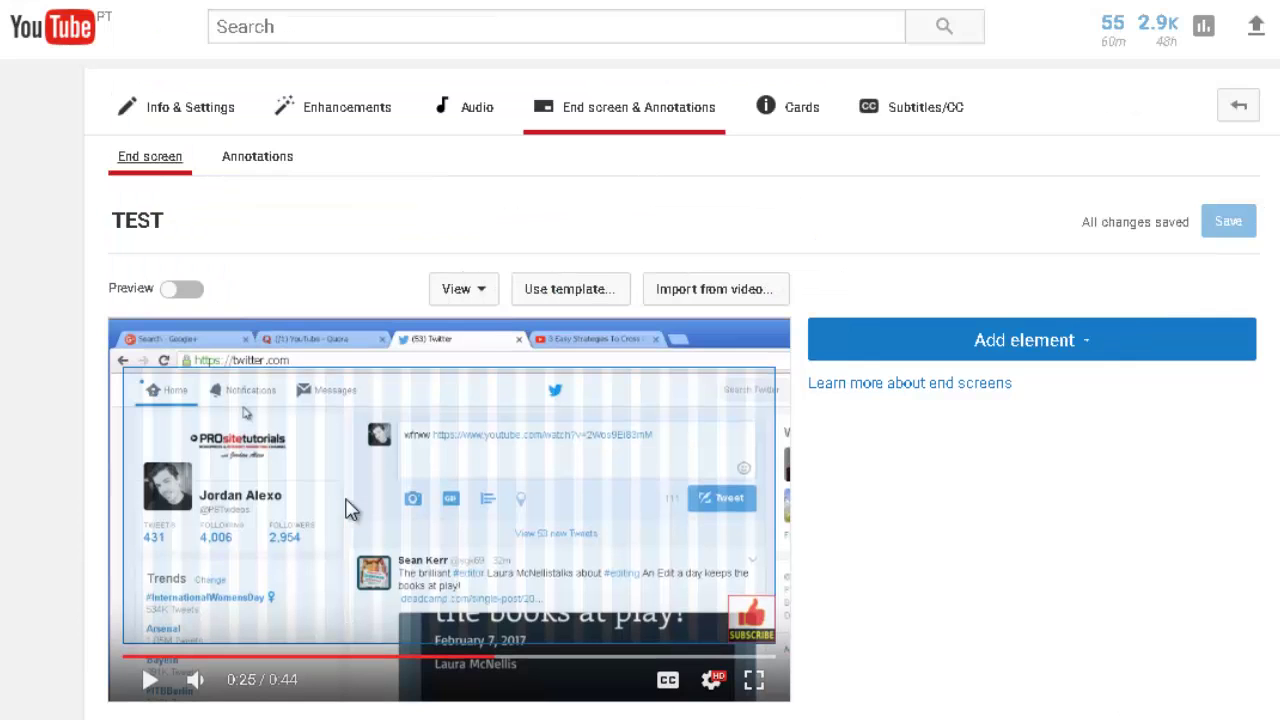
{"action": "scroll", "coordinate": [378, 447], "scroll_direction": "down", "scroll_amount": 2}
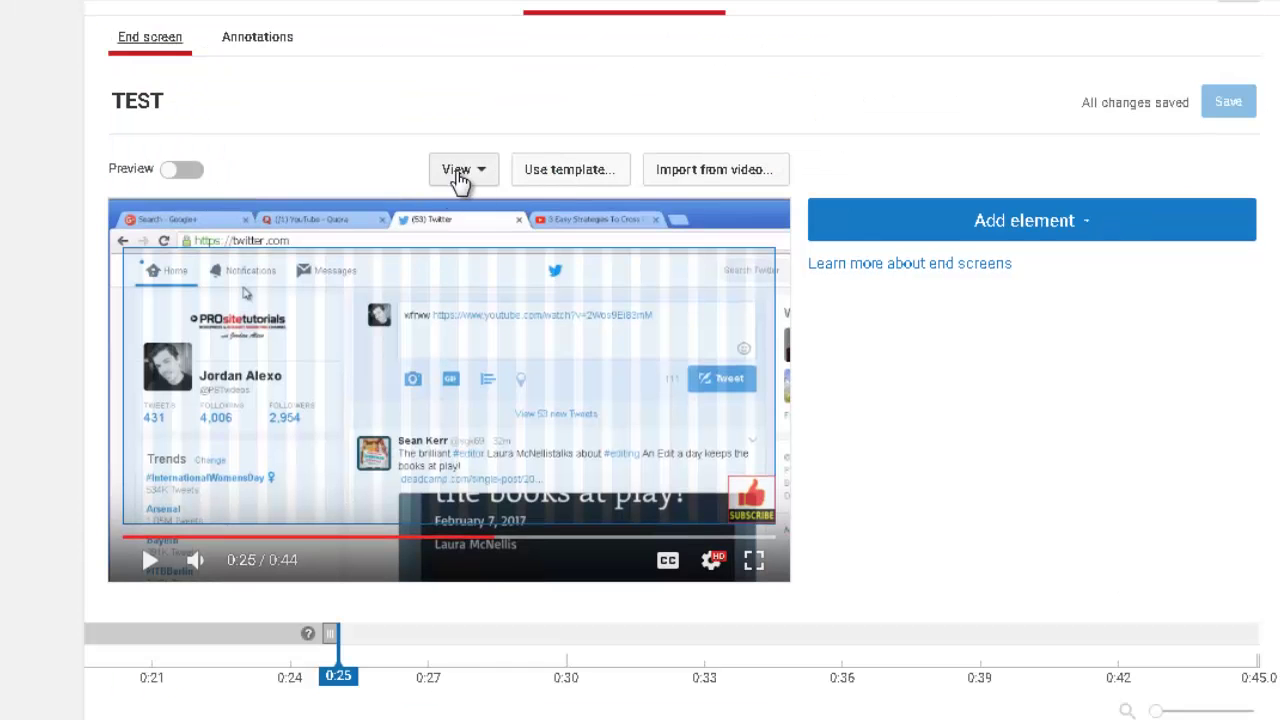
{"action": "left_click", "coordinate": [461, 176]}
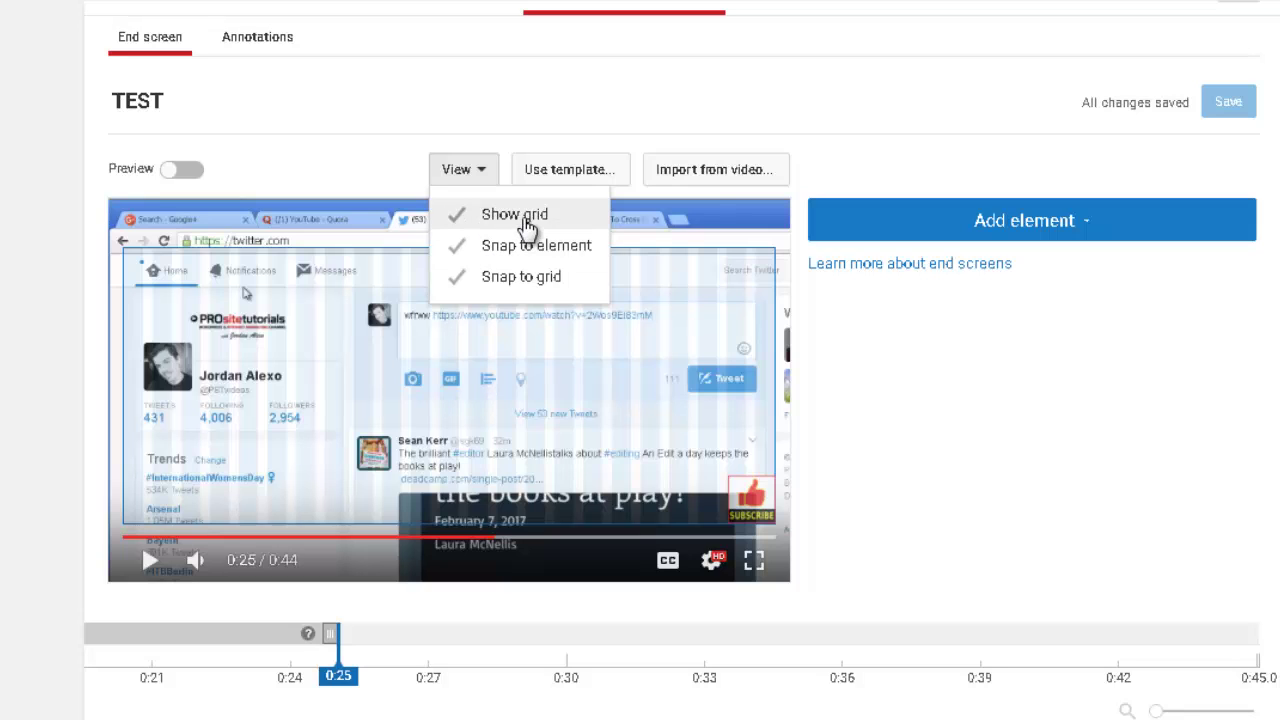
{"action": "left_click", "coordinate": [525, 217]}
{"action": "left_click", "coordinate": [478, 176]}
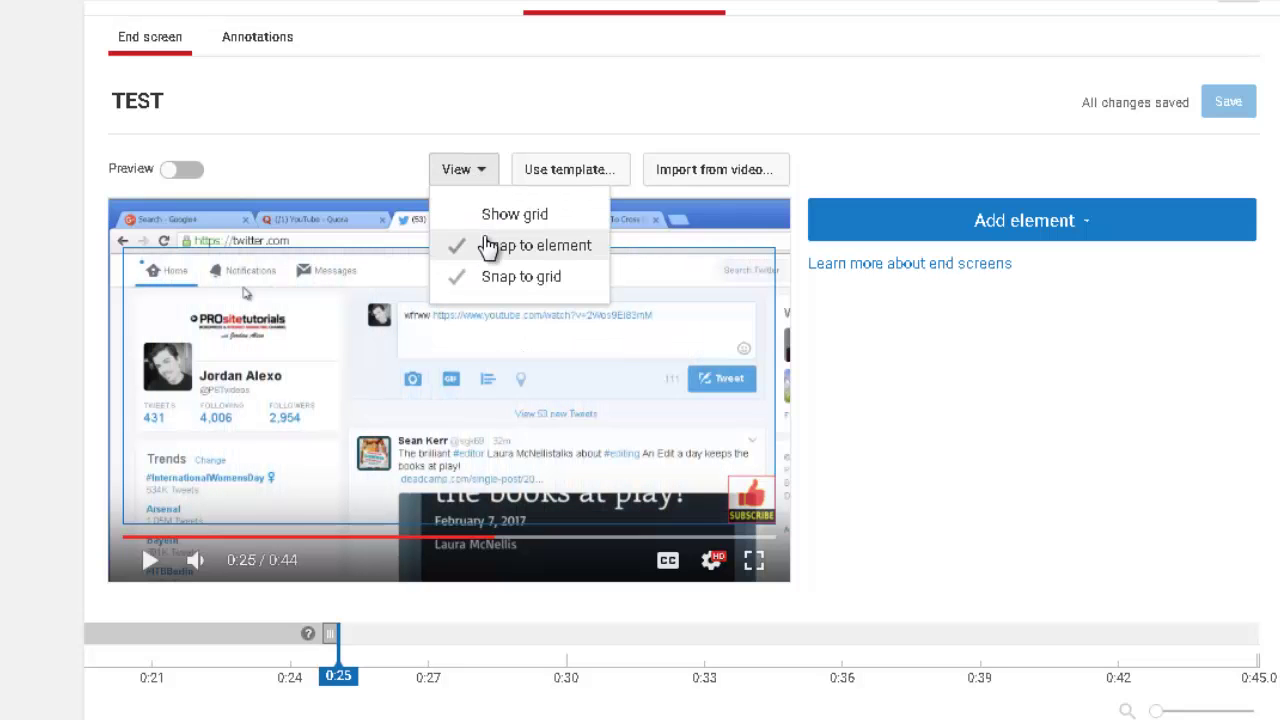
{"action": "left_click", "coordinate": [488, 247]}
{"action": "left_click", "coordinate": [466, 168]}
{"action": "left_click", "coordinate": [500, 213]}
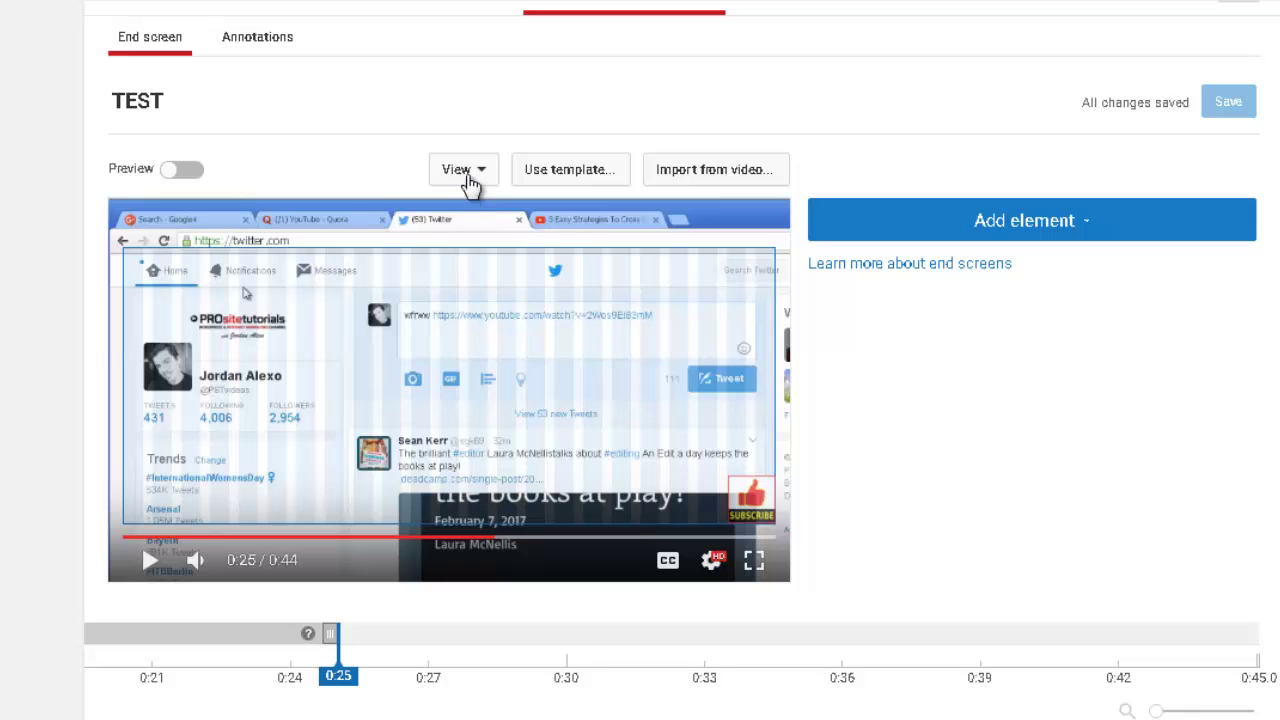
{"action": "left_click", "coordinate": [468, 176]}
{"action": "left_click", "coordinate": [457, 246]}
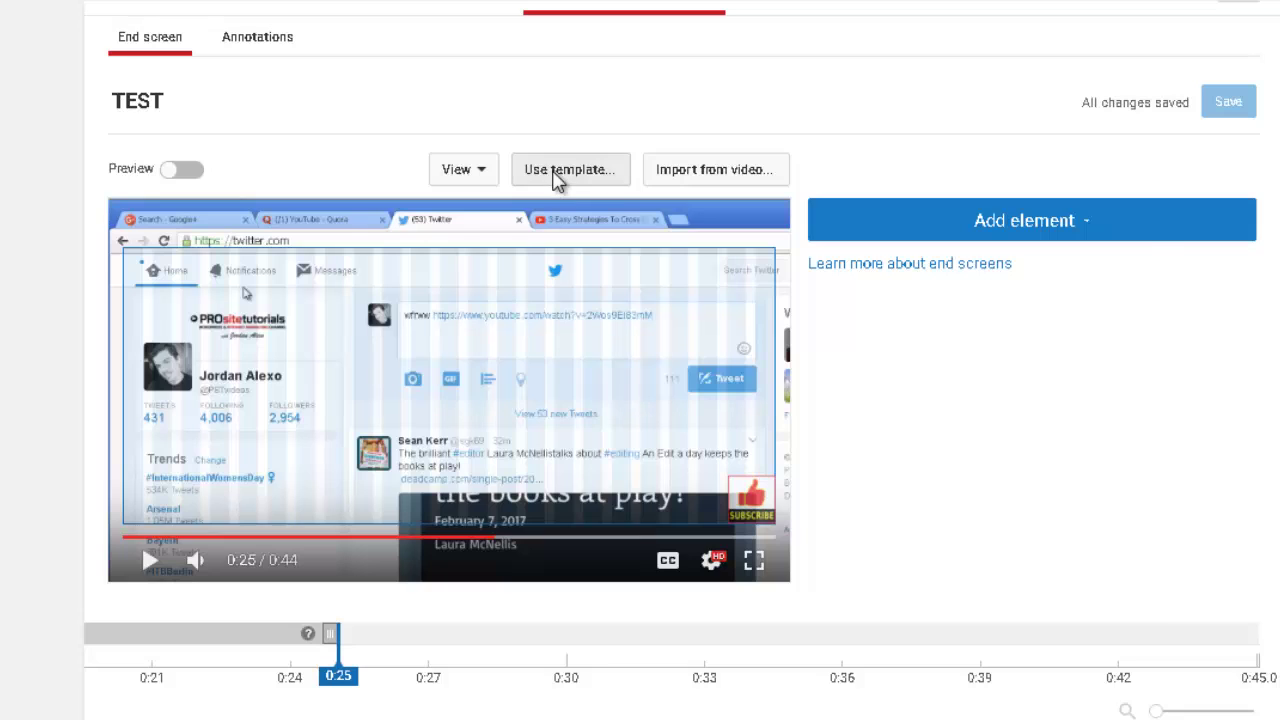
Apply the first '1 Video | 1 Subscribe' template to the TEST end screen.
{"action": "left_click", "coordinate": [557, 172]}
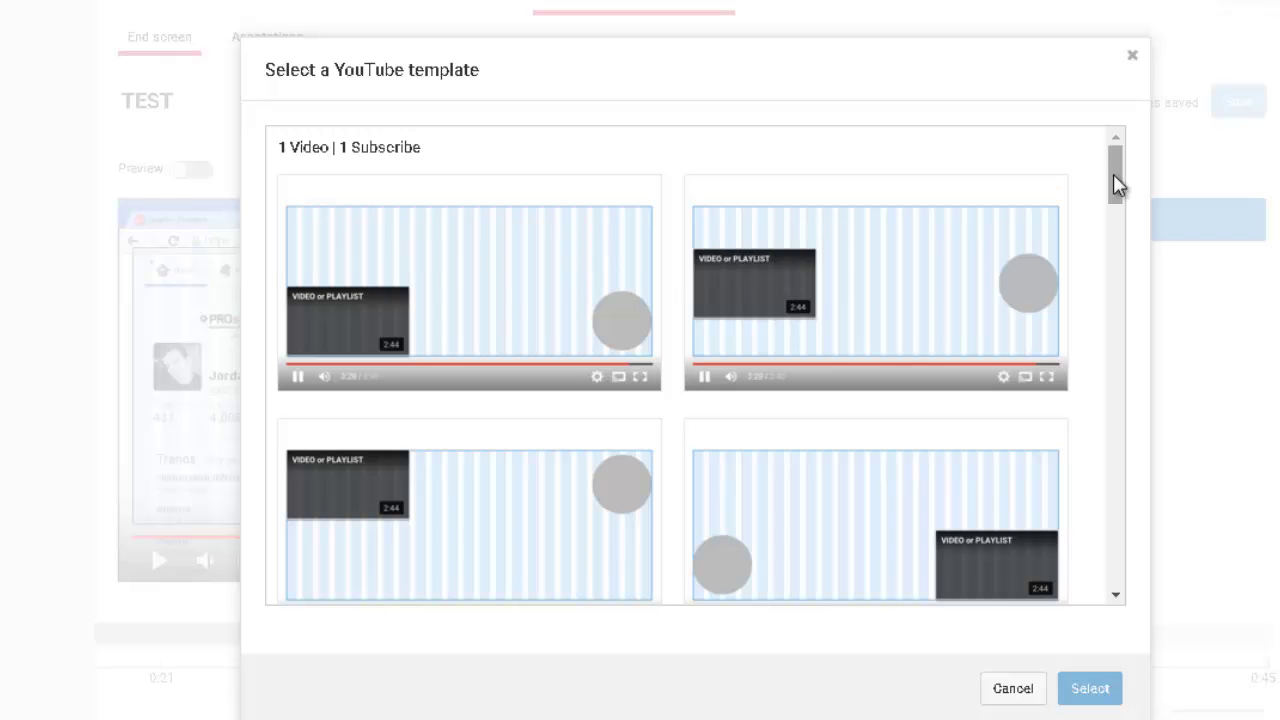
{"action": "left_click_drag", "start_coordinate": [1116, 183], "coordinate": [1054, 137]}
{"action": "left_click", "coordinate": [437, 273]}
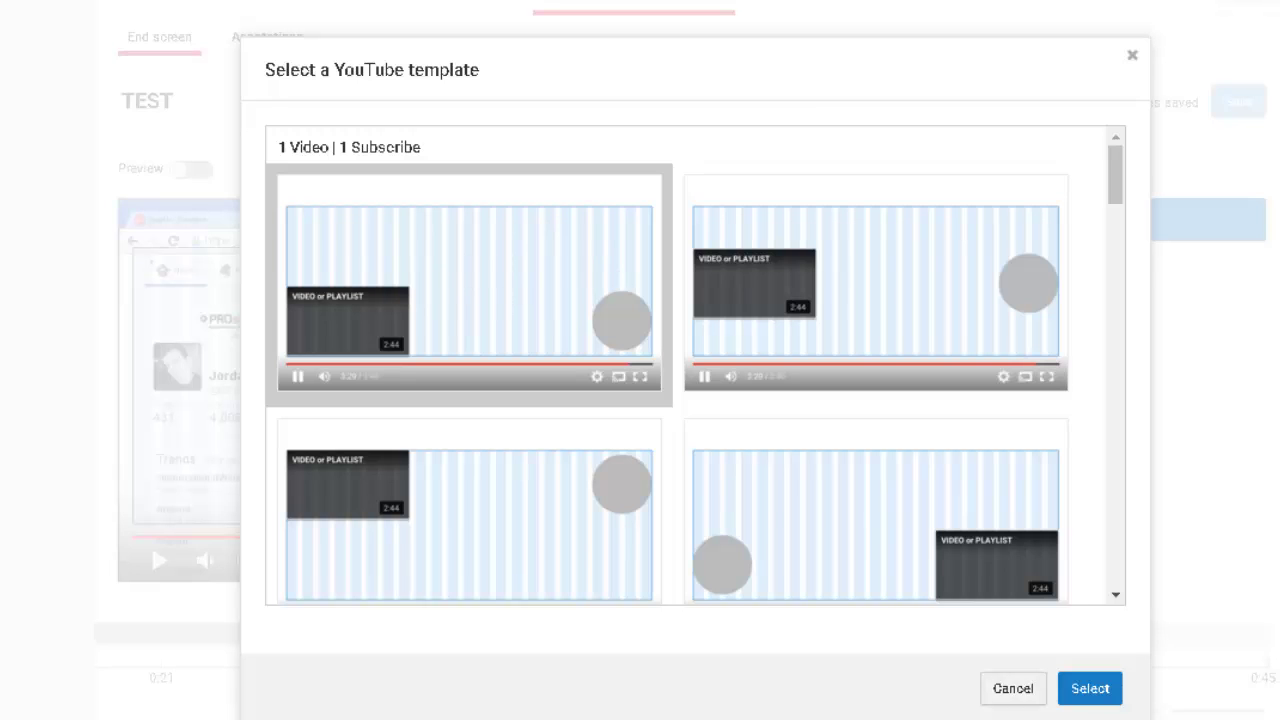
{"action": "left_click", "coordinate": [1089, 690]}
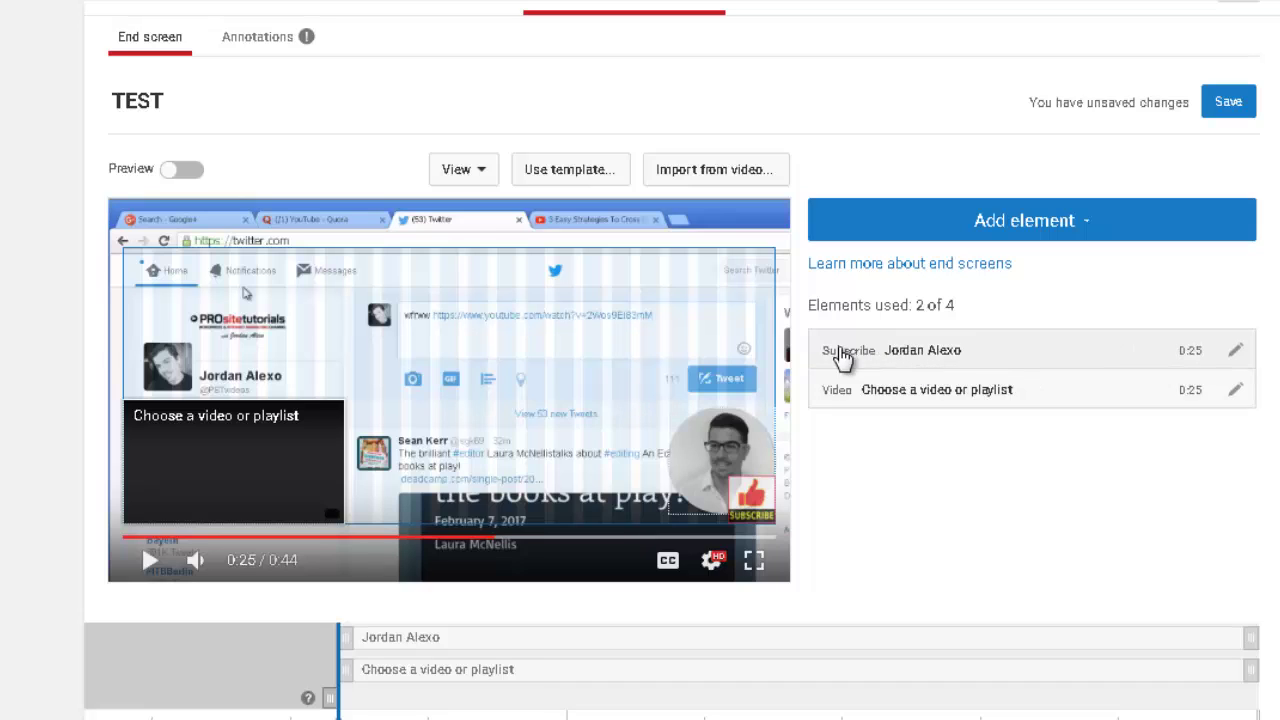
Move the subscribe element further left and nudge the video element up and right.
{"action": "left_click_drag", "start_coordinate": [757, 444], "coordinate": [650, 424]}
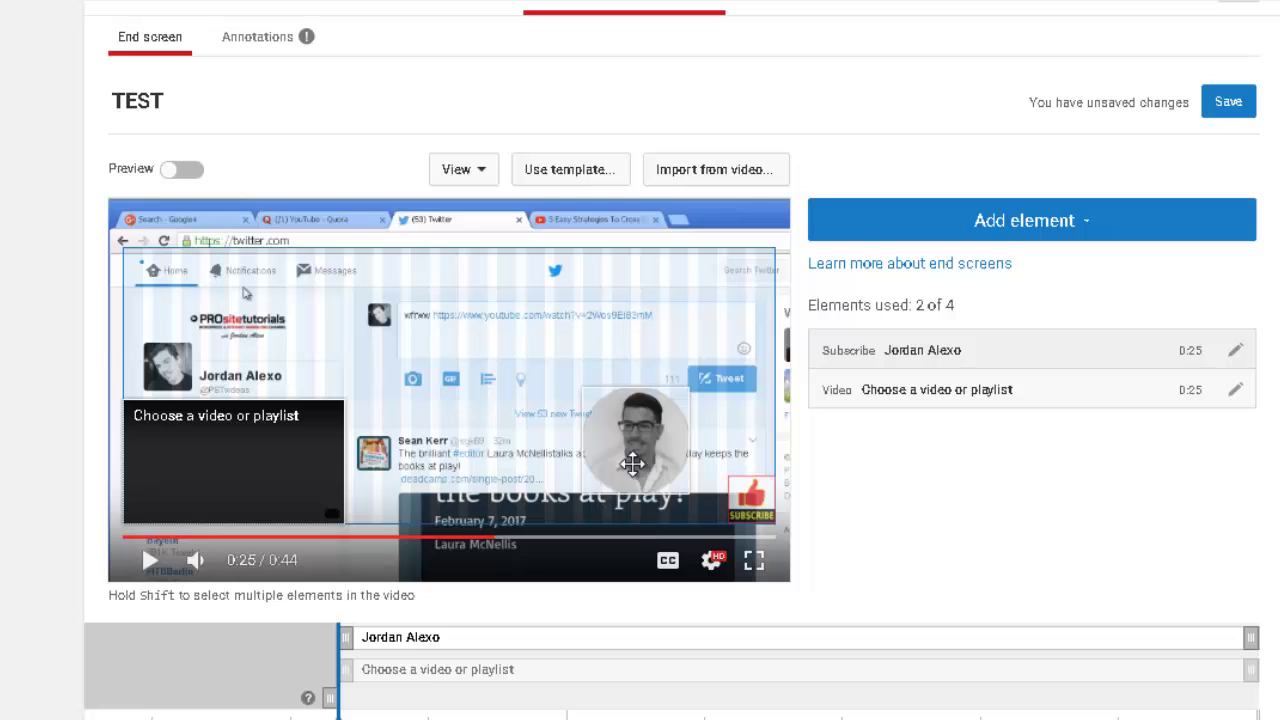
{"action": "left_click", "coordinate": [922, 405]}
{"action": "left_click_drag", "start_coordinate": [219, 430], "coordinate": [248, 418]}
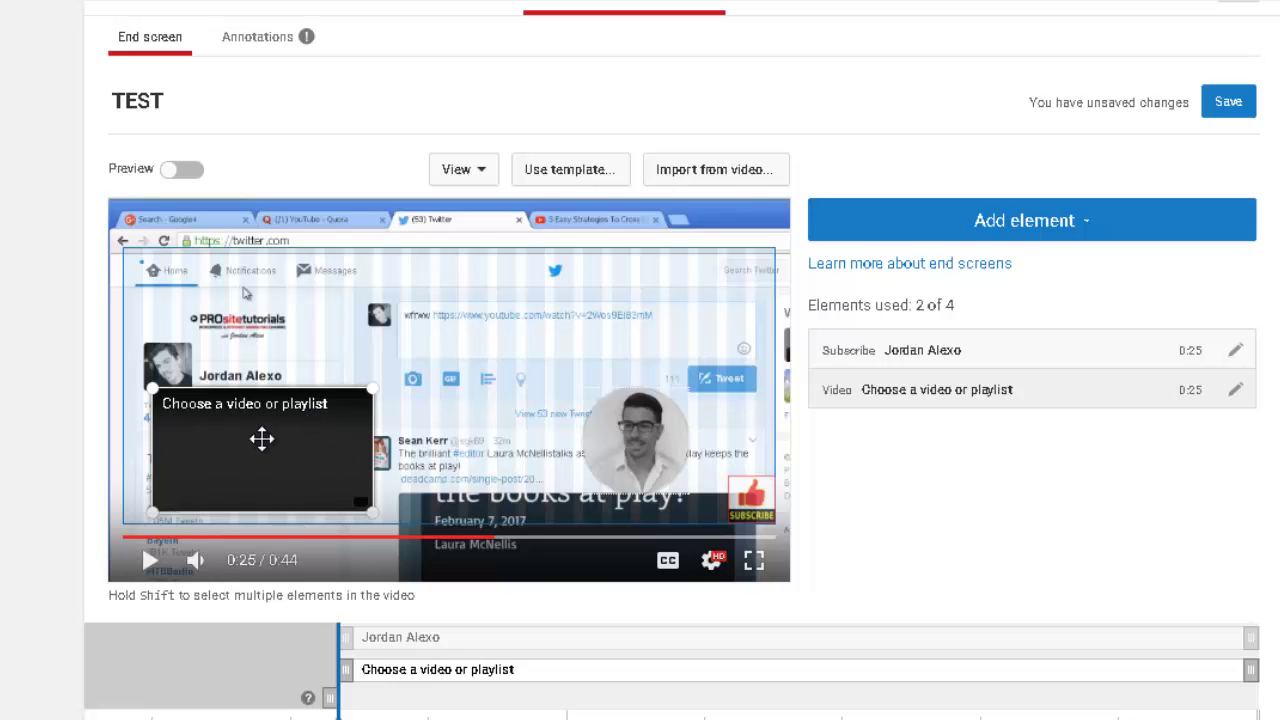
Set the video element to show the Kindle Publishing Tutorials playlist.
{"action": "double_click", "coordinate": [262, 442]}
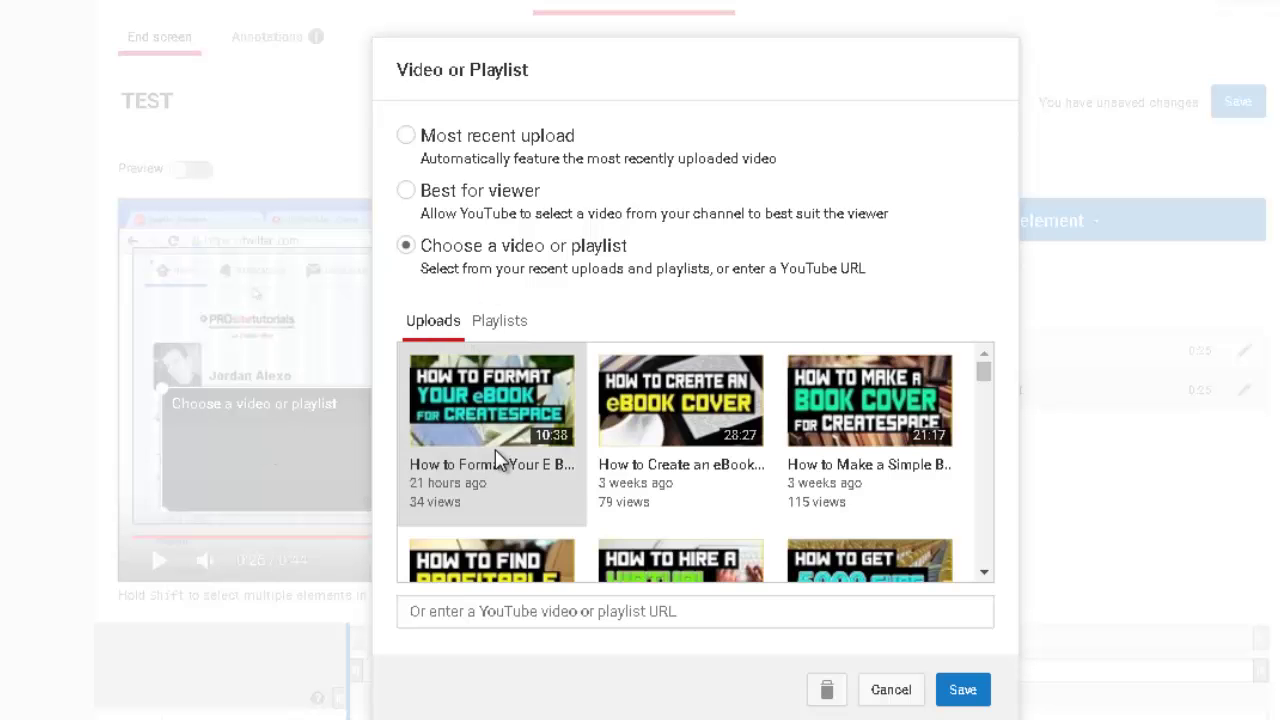
{"action": "scroll", "coordinate": [495, 445], "scroll_direction": "down", "scroll_amount": 1}
{"action": "scroll", "coordinate": [540, 420], "scroll_direction": "down", "scroll_amount": 1}
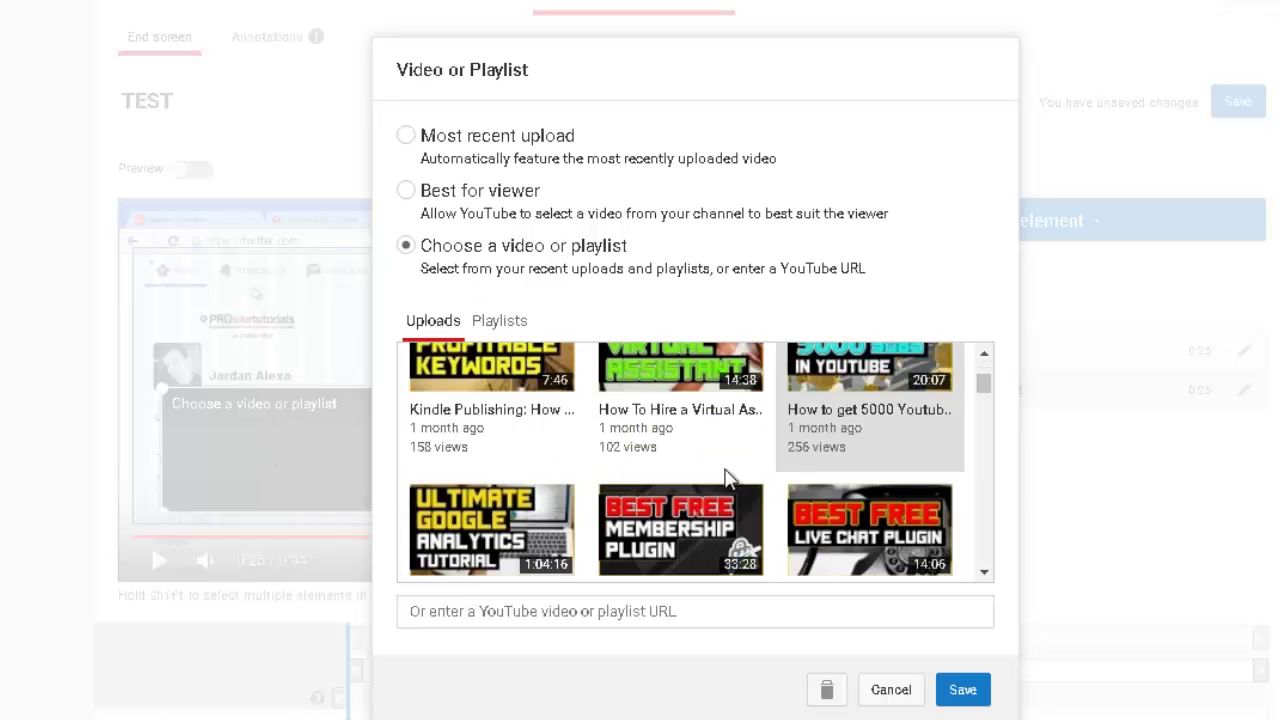
{"action": "scroll", "coordinate": [700, 485], "scroll_direction": "down", "scroll_amount": 3}
{"action": "scroll", "coordinate": [568, 450], "scroll_direction": "up", "scroll_amount": 3}
{"action": "scroll", "coordinate": [565, 450], "scroll_direction": "up", "scroll_amount": 2}
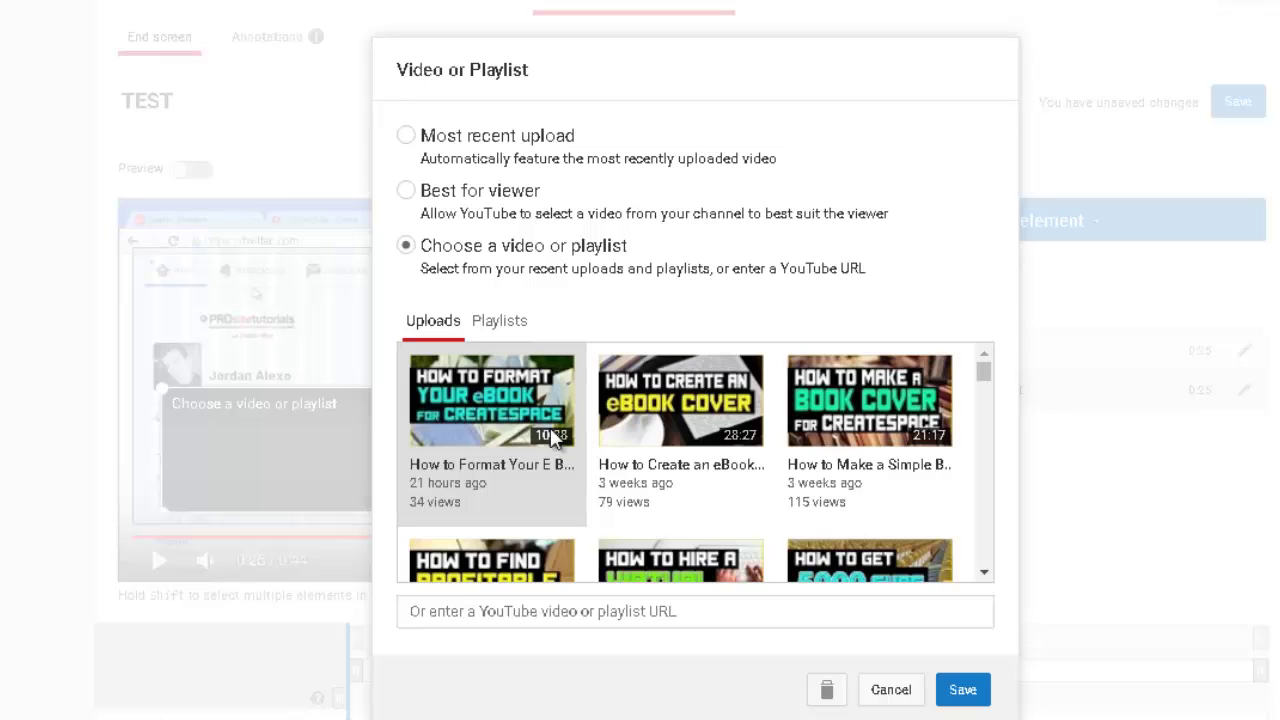
{"action": "left_click", "coordinate": [505, 325]}
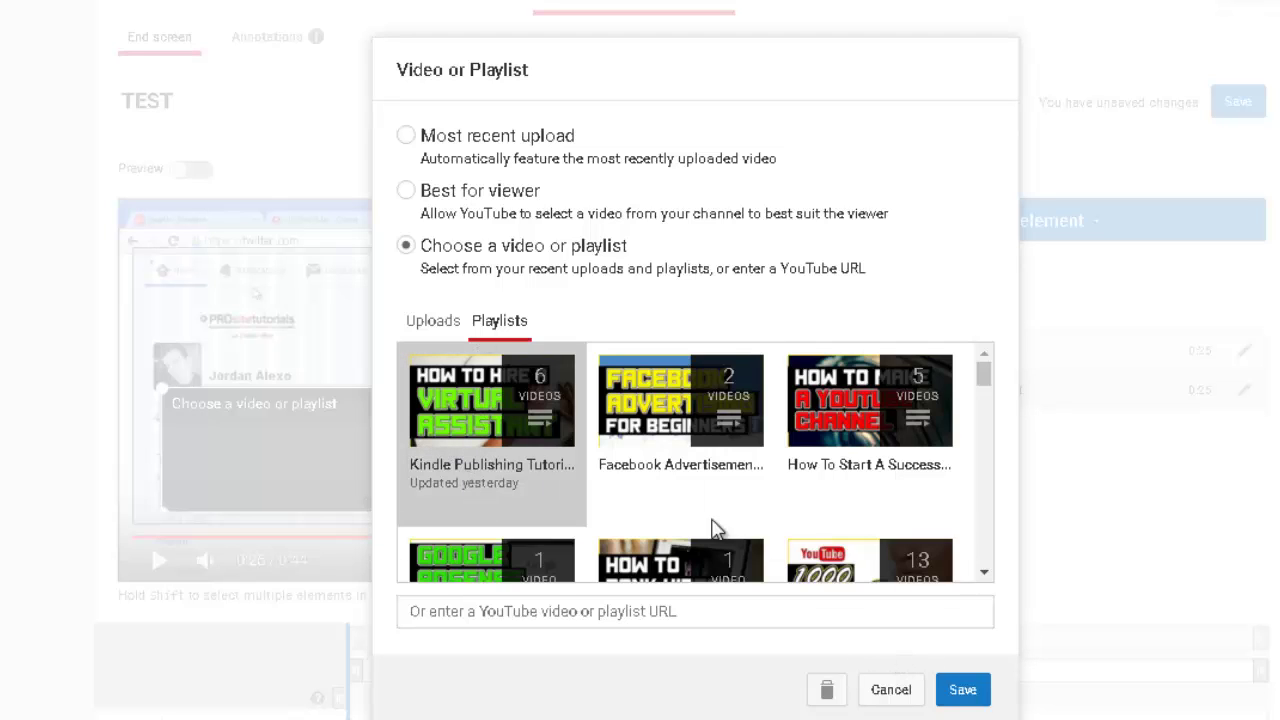
{"action": "left_click", "coordinate": [984, 693]}
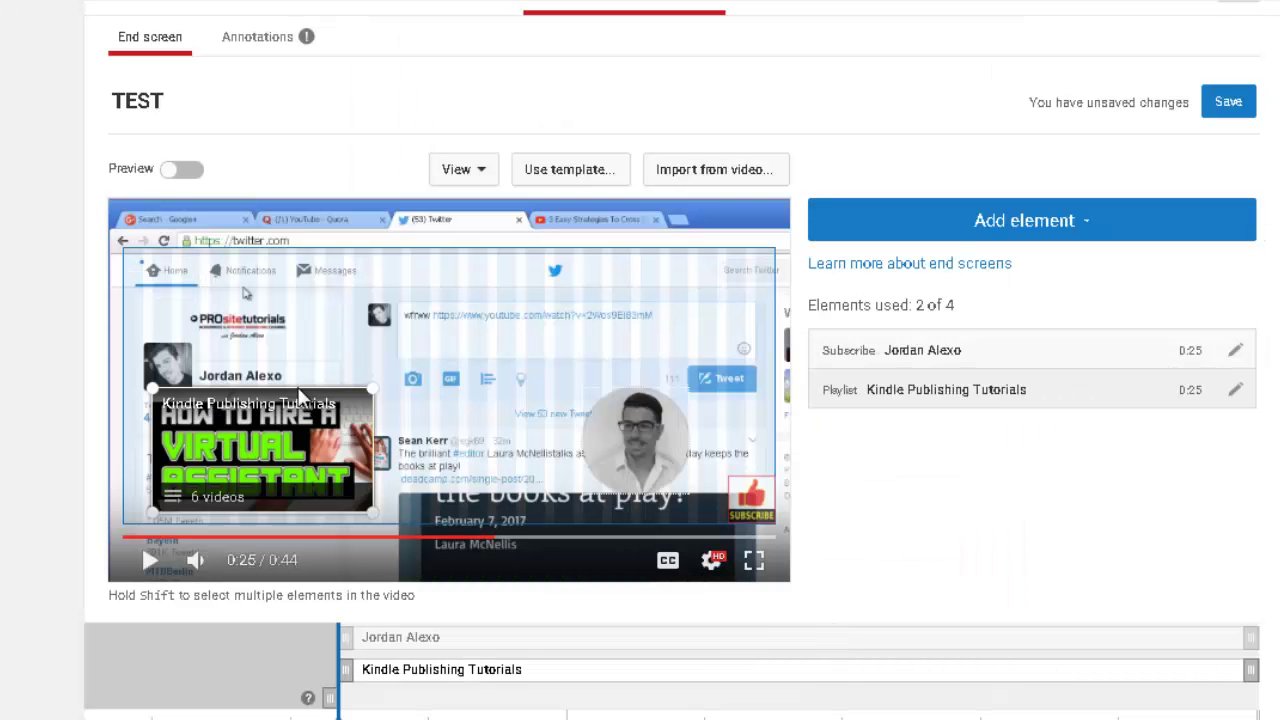
{"action": "scroll", "coordinate": [308, 392], "scroll_direction": "down", "scroll_amount": 1}
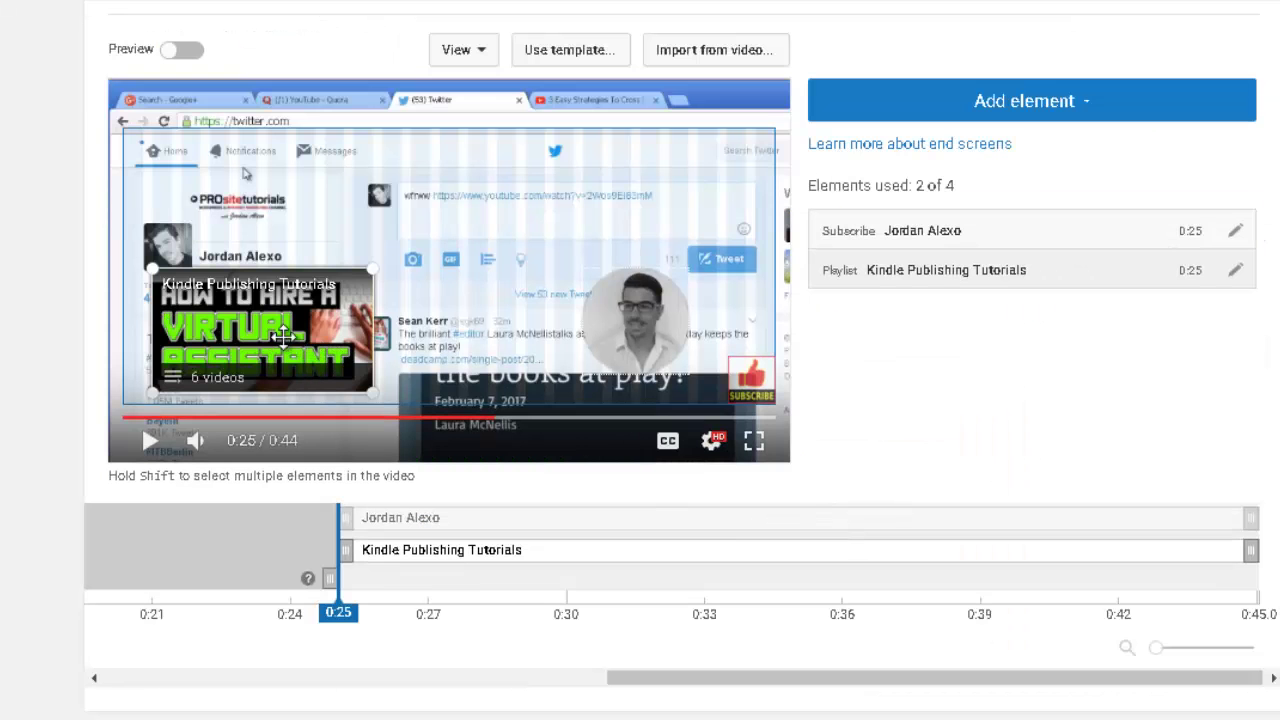
{"action": "scroll", "coordinate": [245, 387], "scroll_direction": "down", "scroll_amount": 1}
{"action": "scroll", "coordinate": [264, 195], "scroll_direction": "up", "scroll_amount": 1}
{"action": "scroll", "coordinate": [251, 200], "scroll_direction": "up", "scroll_amount": 1}
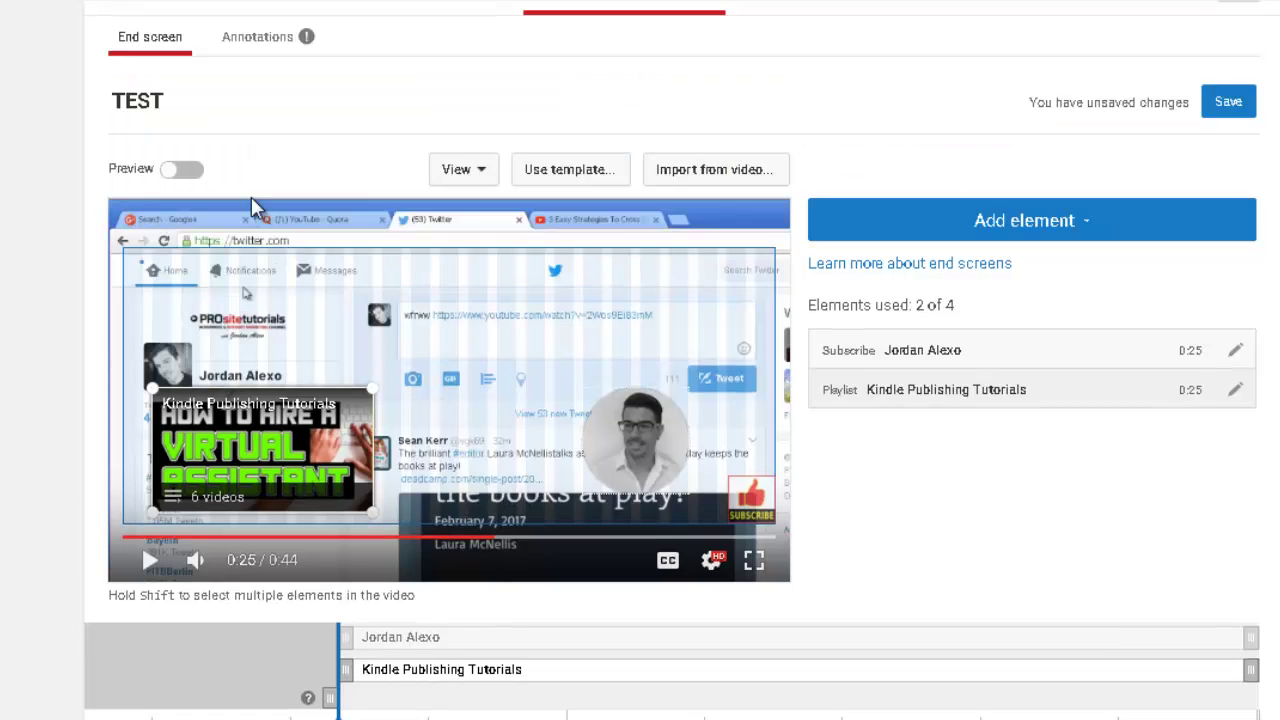
{"action": "scroll", "coordinate": [170, 120], "scroll_direction": "down", "scroll_amount": 1}
{"action": "scroll", "coordinate": [175, 170], "scroll_direction": "up", "scroll_amount": 1}
{"action": "left_click", "coordinate": [181, 170]}
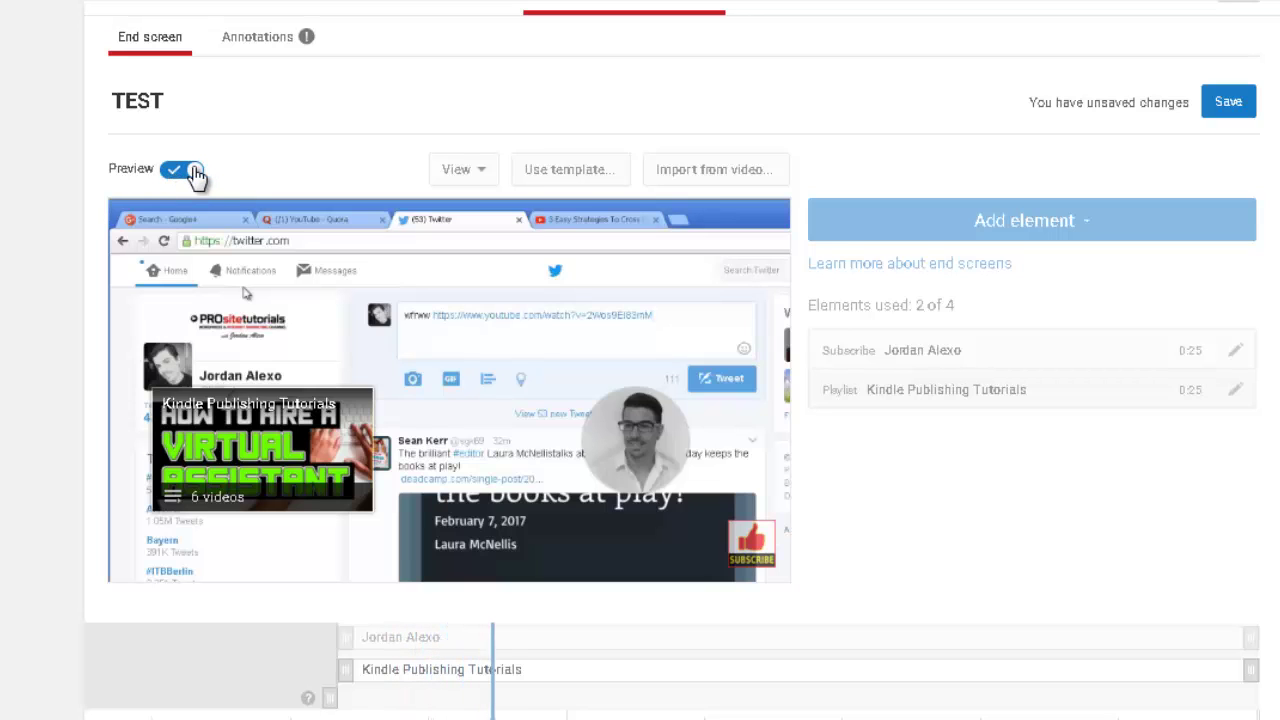
{"action": "left_click", "coordinate": [197, 172]}
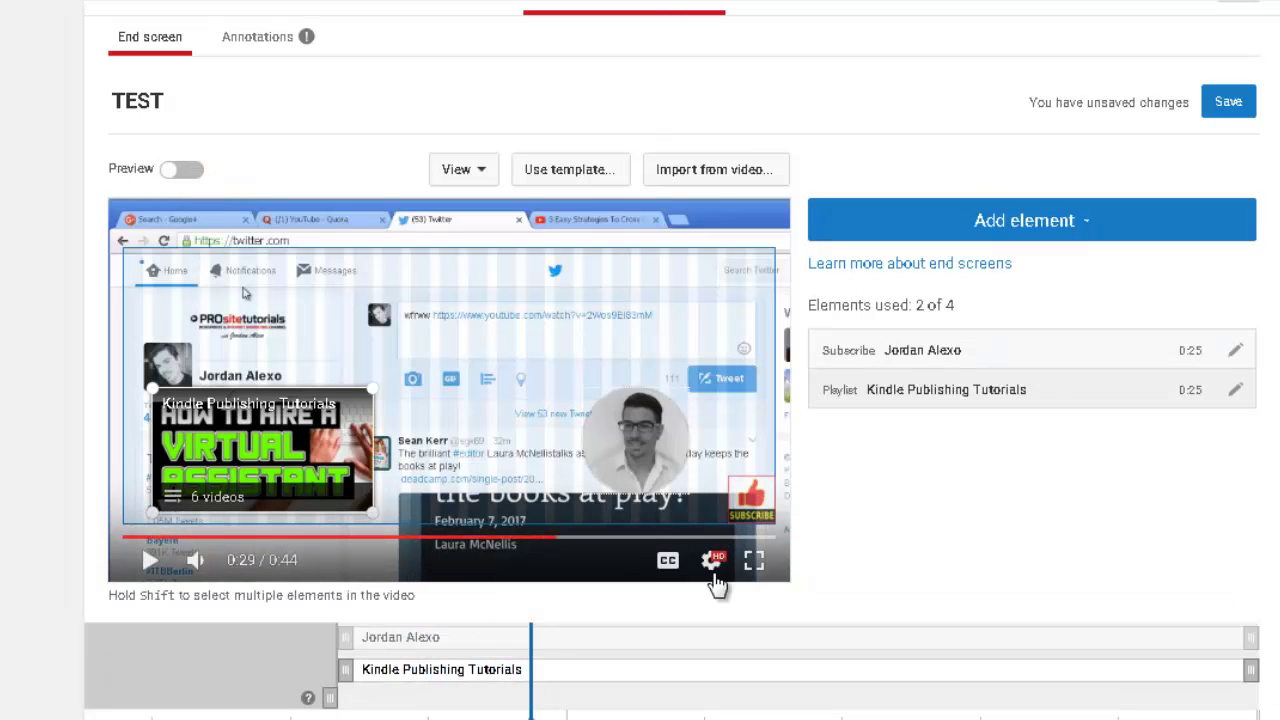
{"action": "scroll", "coordinate": [700, 580], "scroll_direction": "down", "scroll_amount": 1}
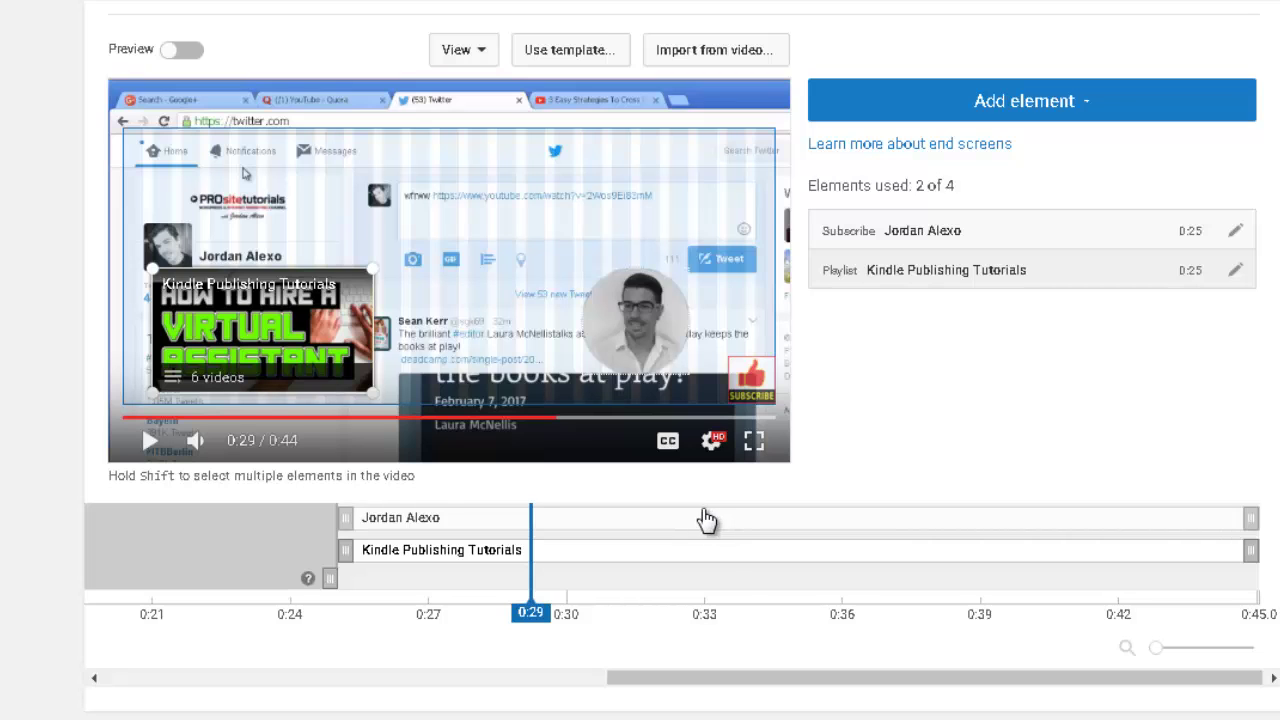
{"action": "scroll", "coordinate": [686, 563], "scroll_direction": "up", "scroll_amount": 1}
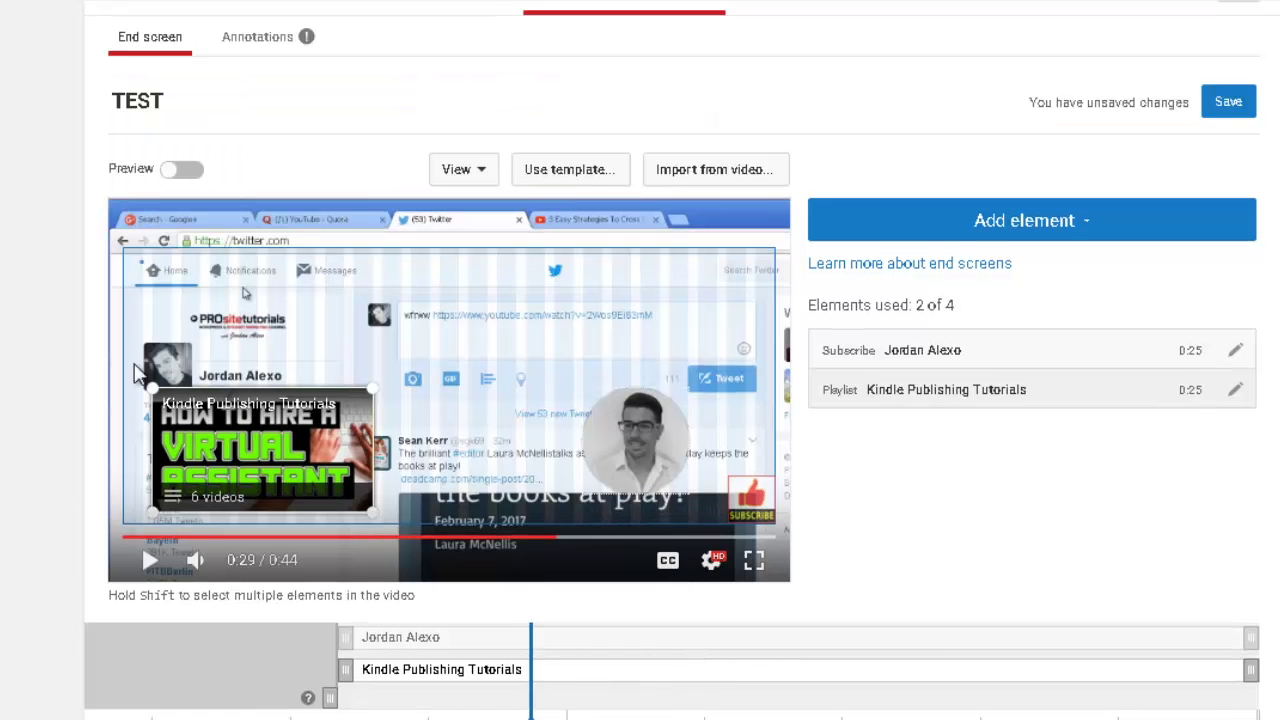
{"action": "scroll", "coordinate": [565, 712], "scroll_direction": "down", "scroll_amount": 1}
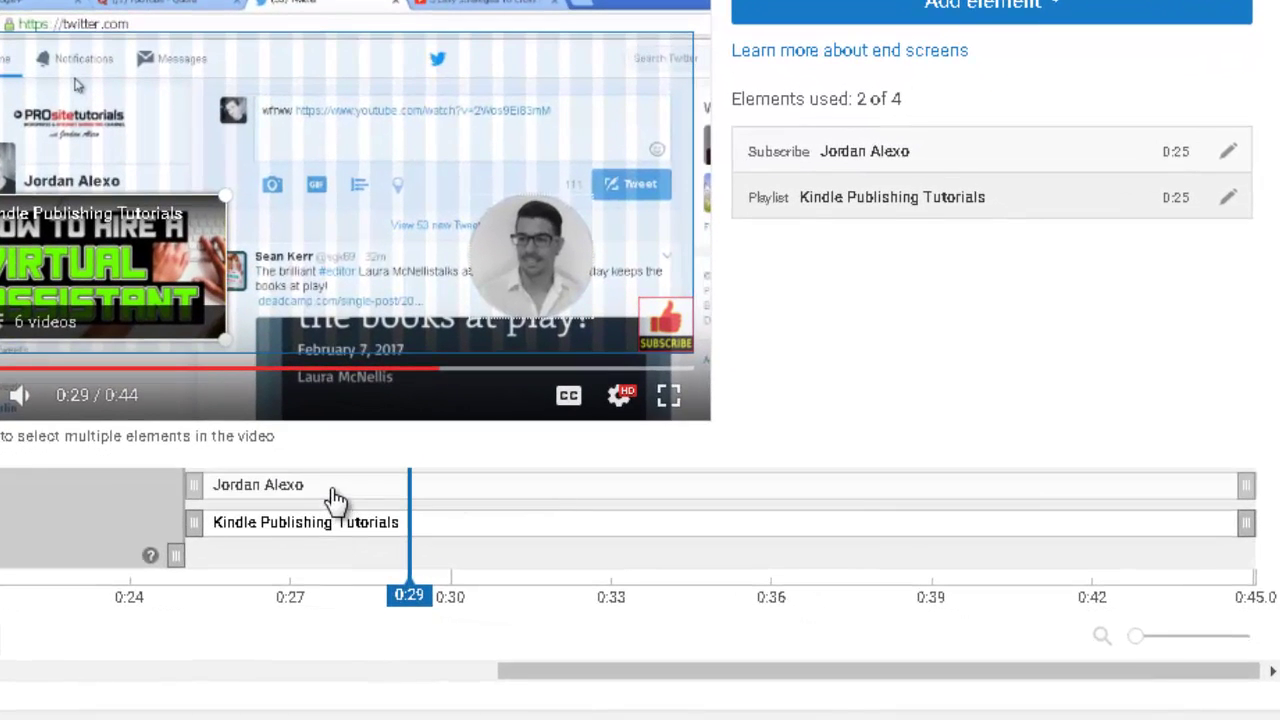
{"action": "left_click", "coordinate": [220, 502]}
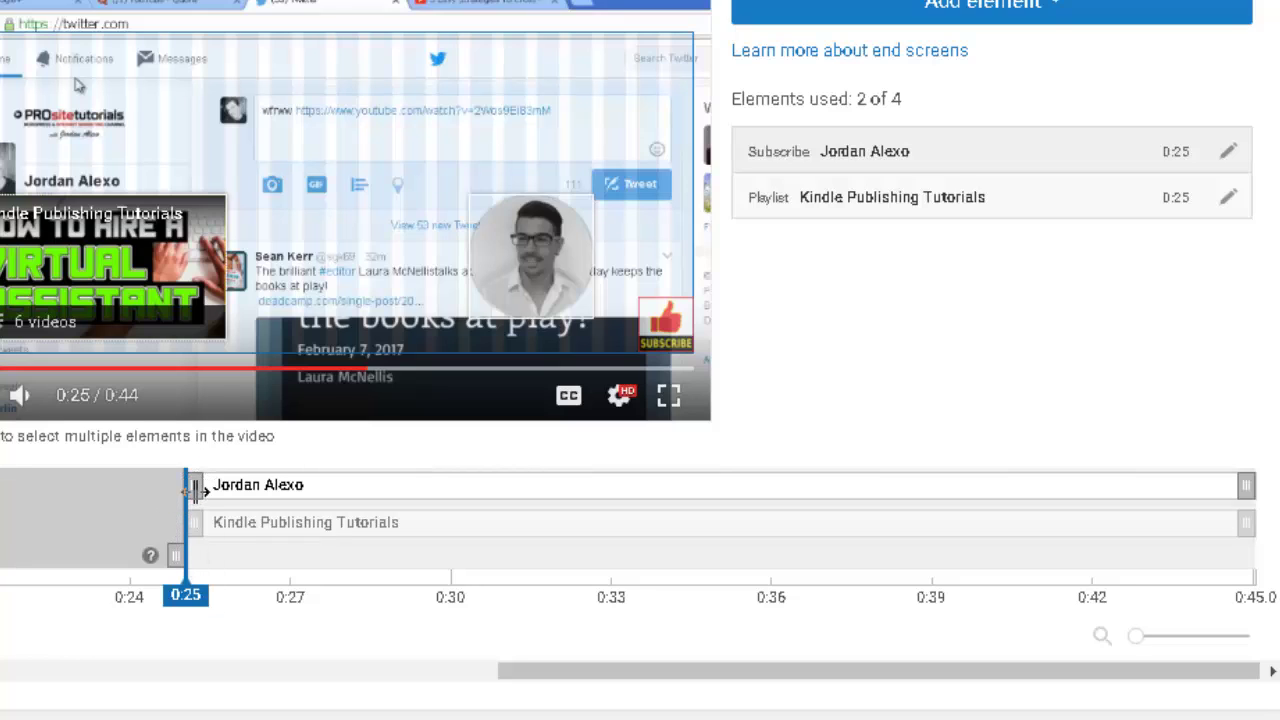
{"action": "left_click_drag", "start_coordinate": [195, 490], "coordinate": [980, 534]}
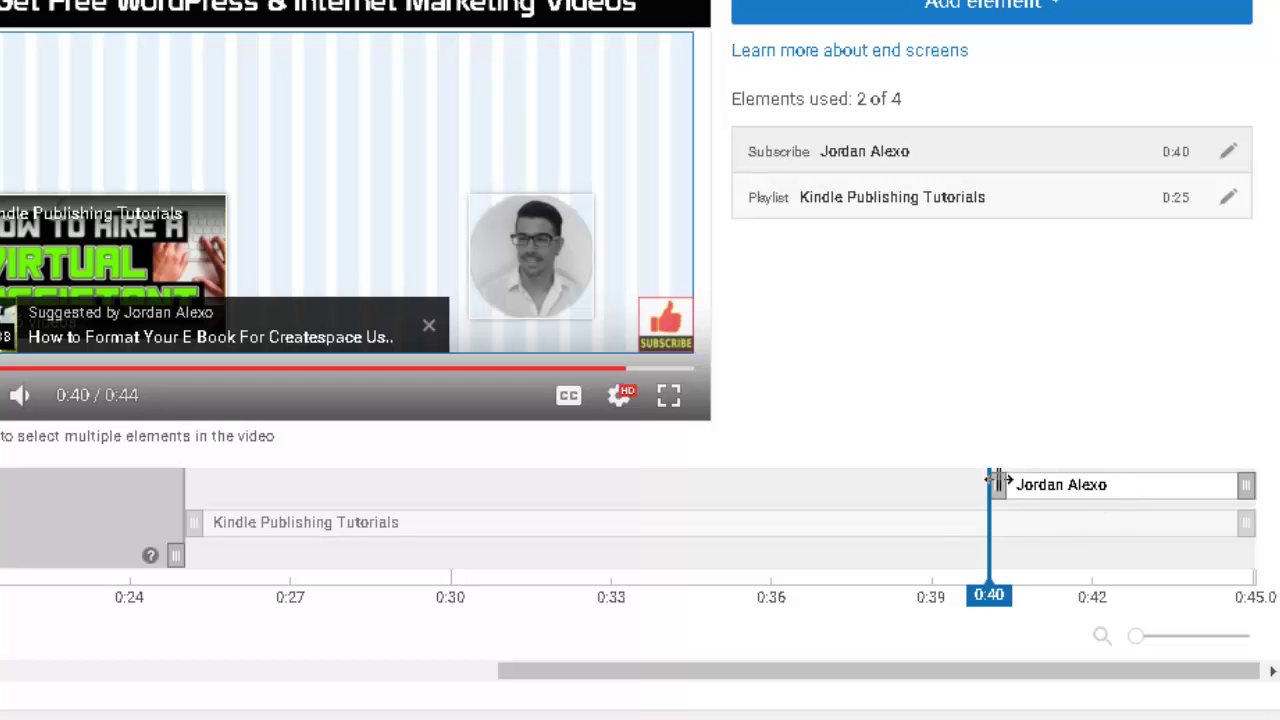
{"action": "left_click_drag", "start_coordinate": [997, 484], "coordinate": [190, 486]}
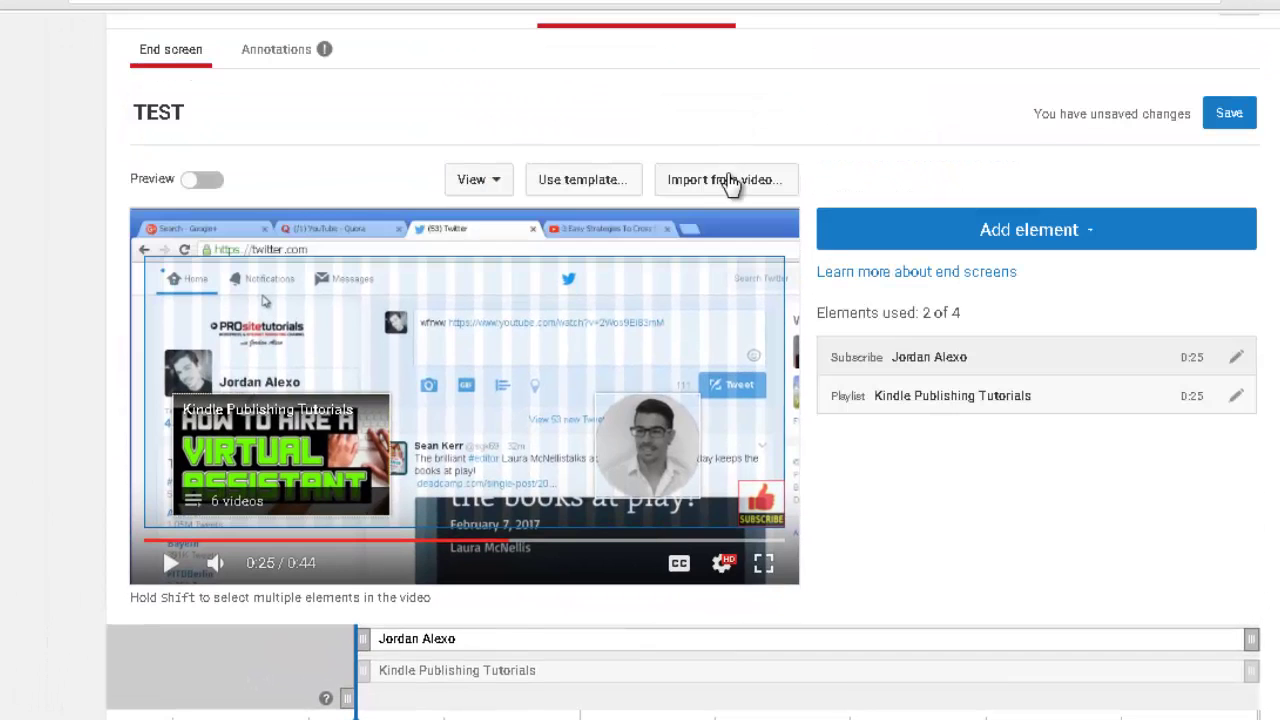
Dismiss Import from video unused, then delete the Subscribe and Playlist elements.
{"action": "left_click", "coordinate": [725, 62]}
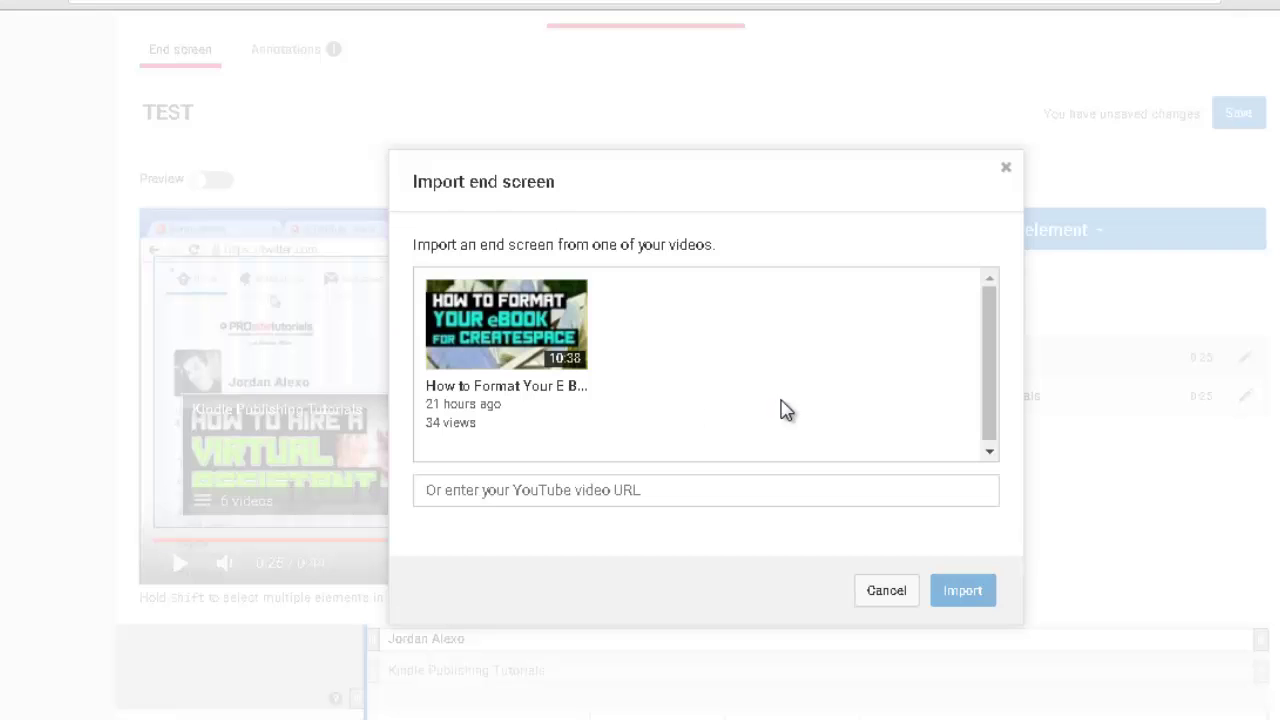
{"action": "left_click", "coordinate": [1007, 170]}
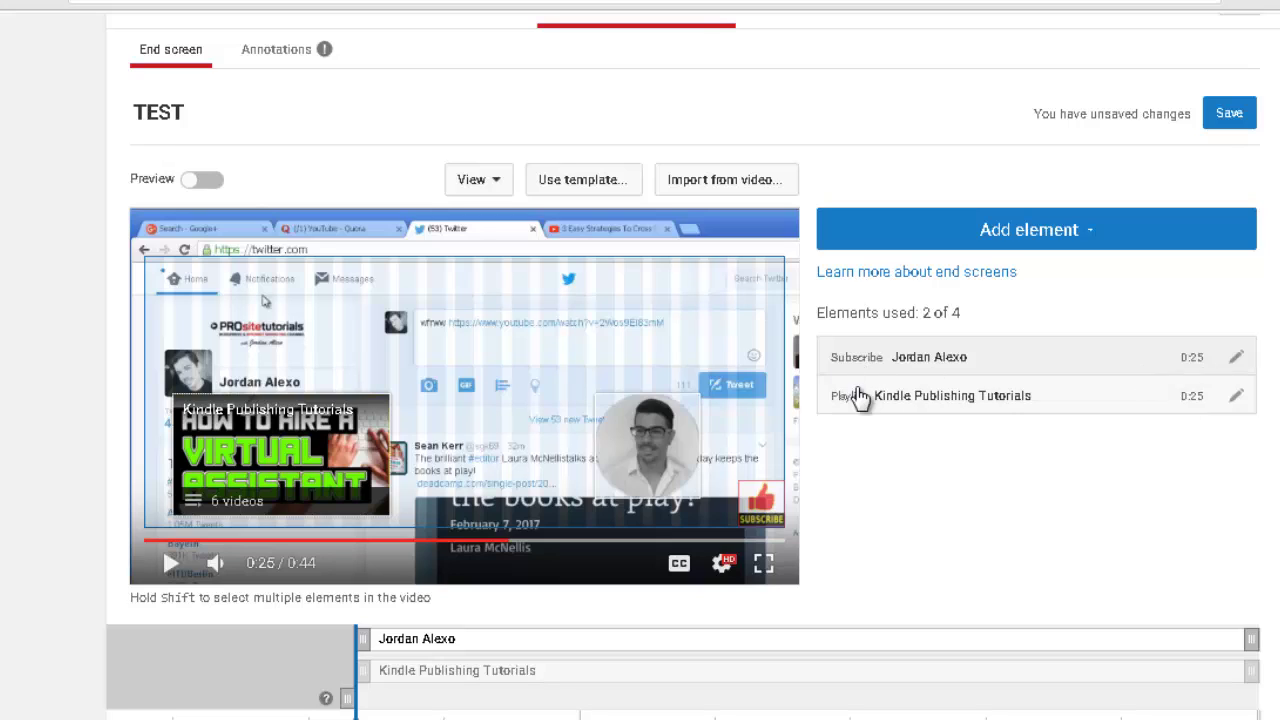
{"action": "left_click", "coordinate": [1240, 362]}
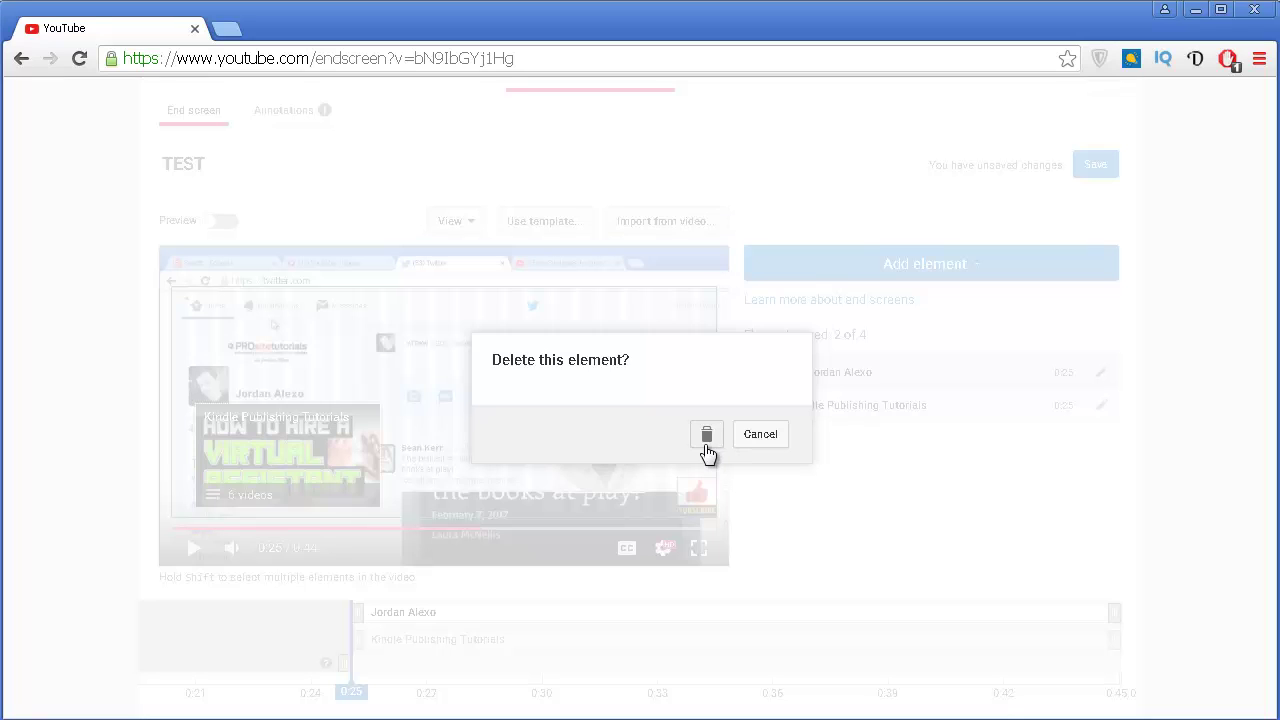
{"action": "left_click", "coordinate": [705, 440]}
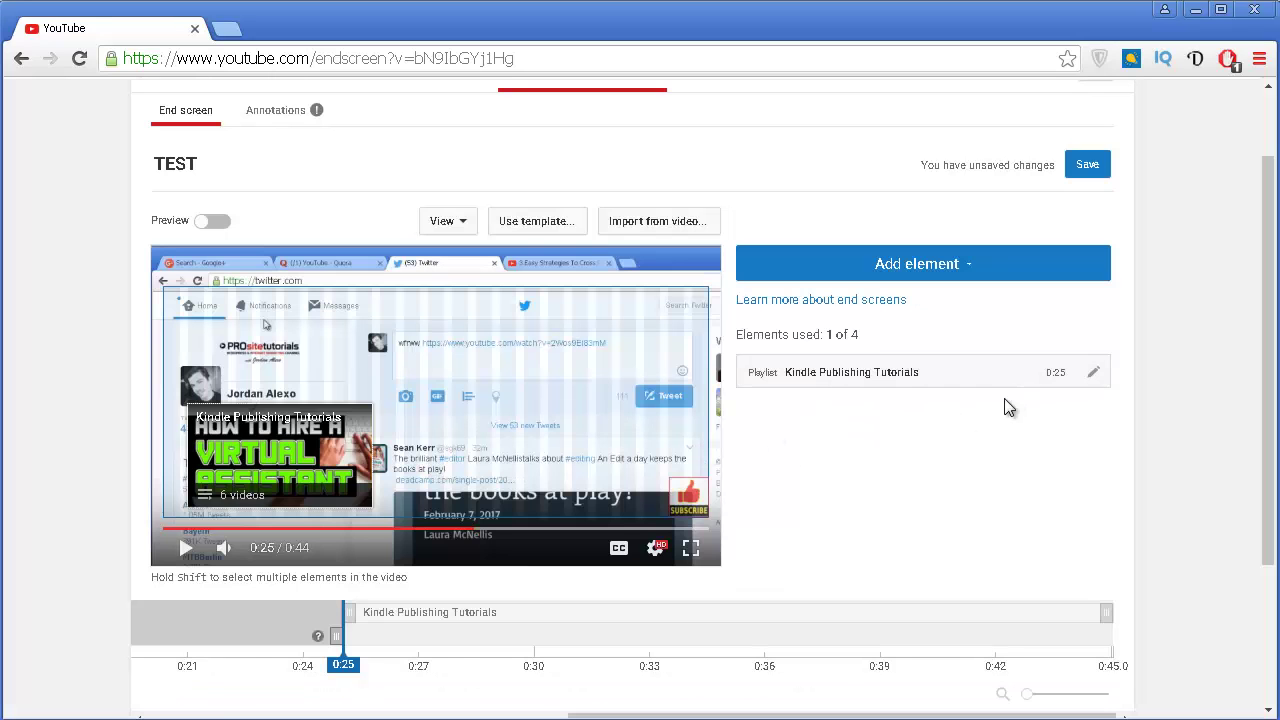
{"action": "left_click", "coordinate": [1092, 374]}
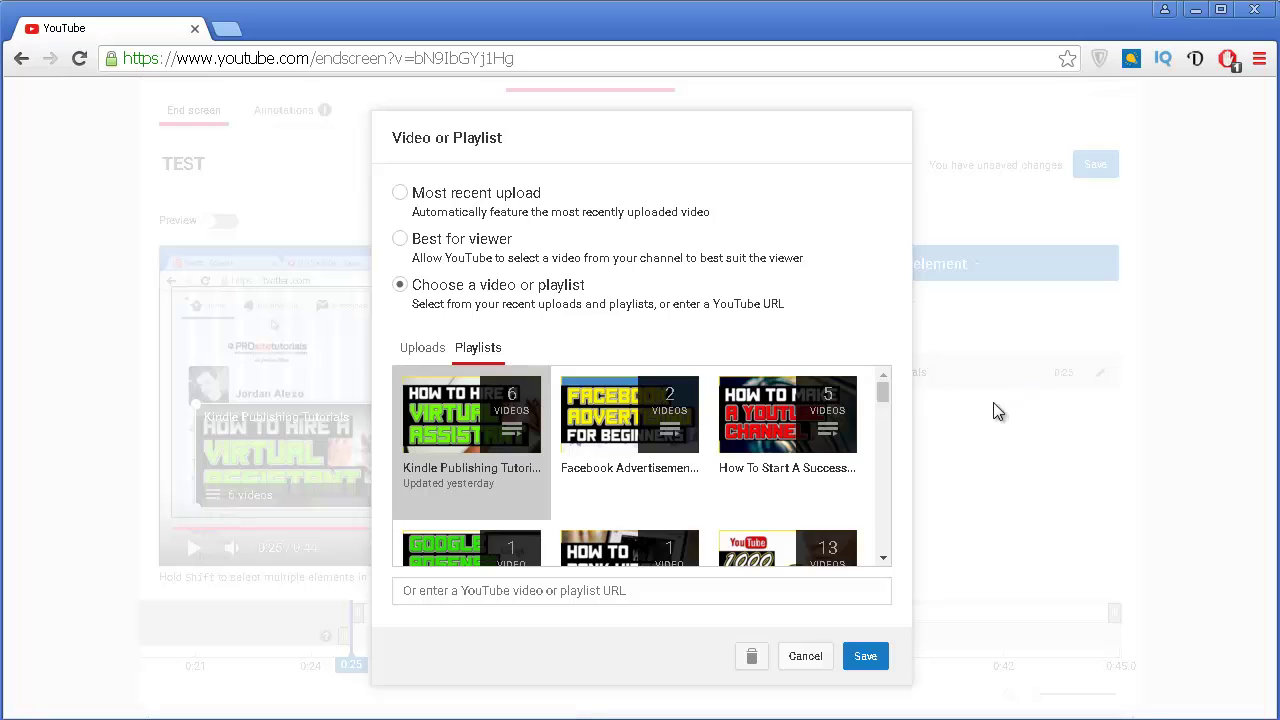
{"action": "left_click", "coordinate": [752, 658]}
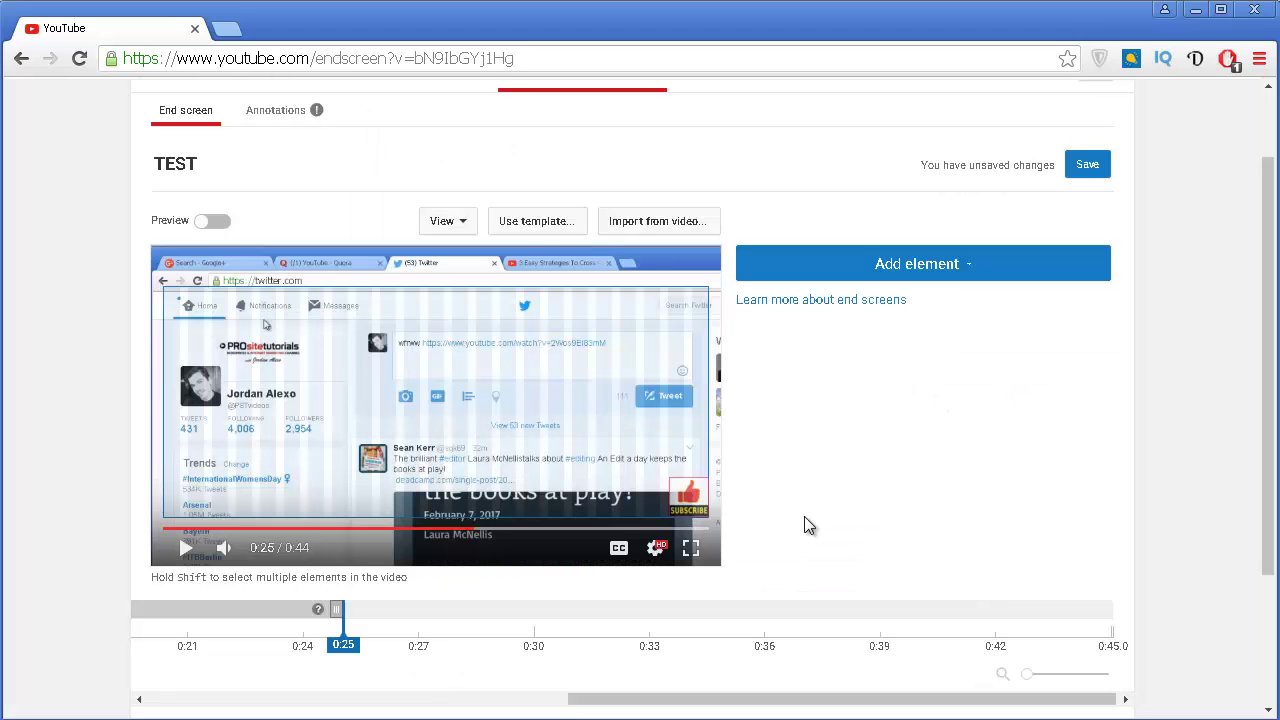
Add a subscribe element and drag it over the Tweet area on the video's right.
{"action": "left_click", "coordinate": [906, 270]}
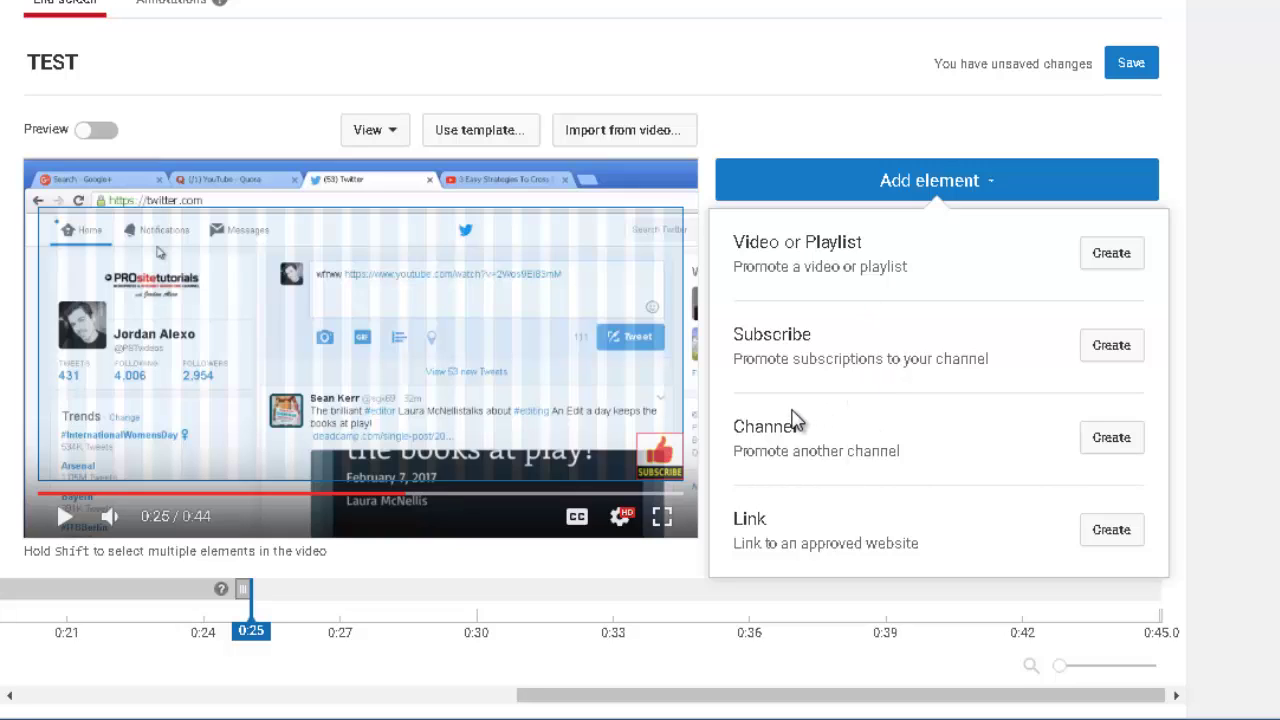
{"action": "left_click", "coordinate": [1110, 365]}
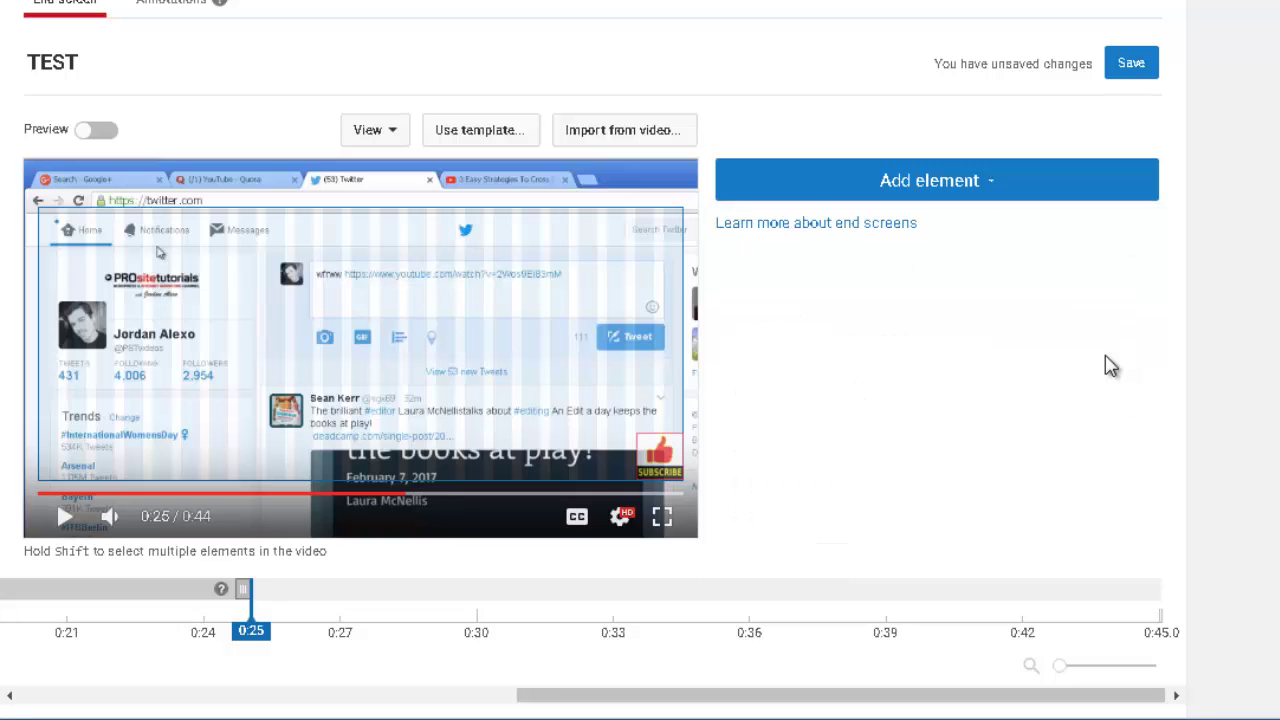
{"action": "left_click_drag", "start_coordinate": [86, 261], "coordinate": [598, 335]}
{"action": "left_click", "coordinate": [1007, 172]}
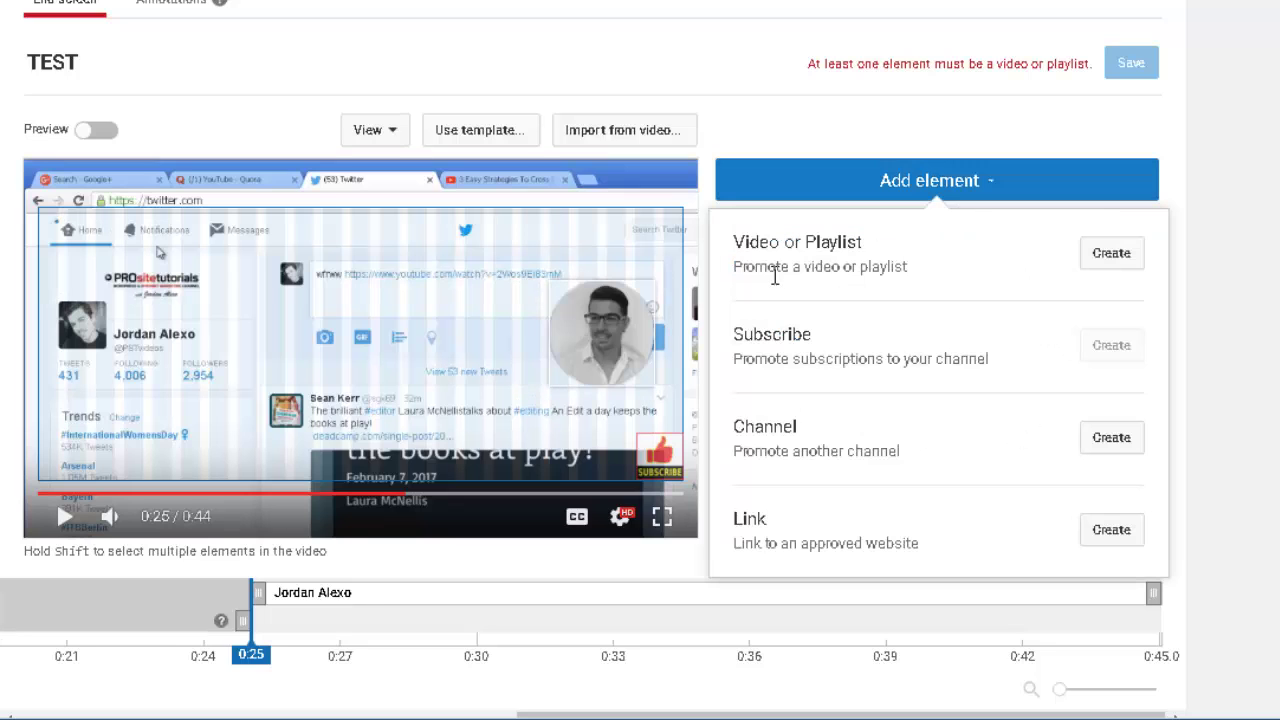
Create a video element using the 'How to Format Your E Book For Createspace Using Word 2013' upload.
{"action": "left_click", "coordinate": [1128, 260]}
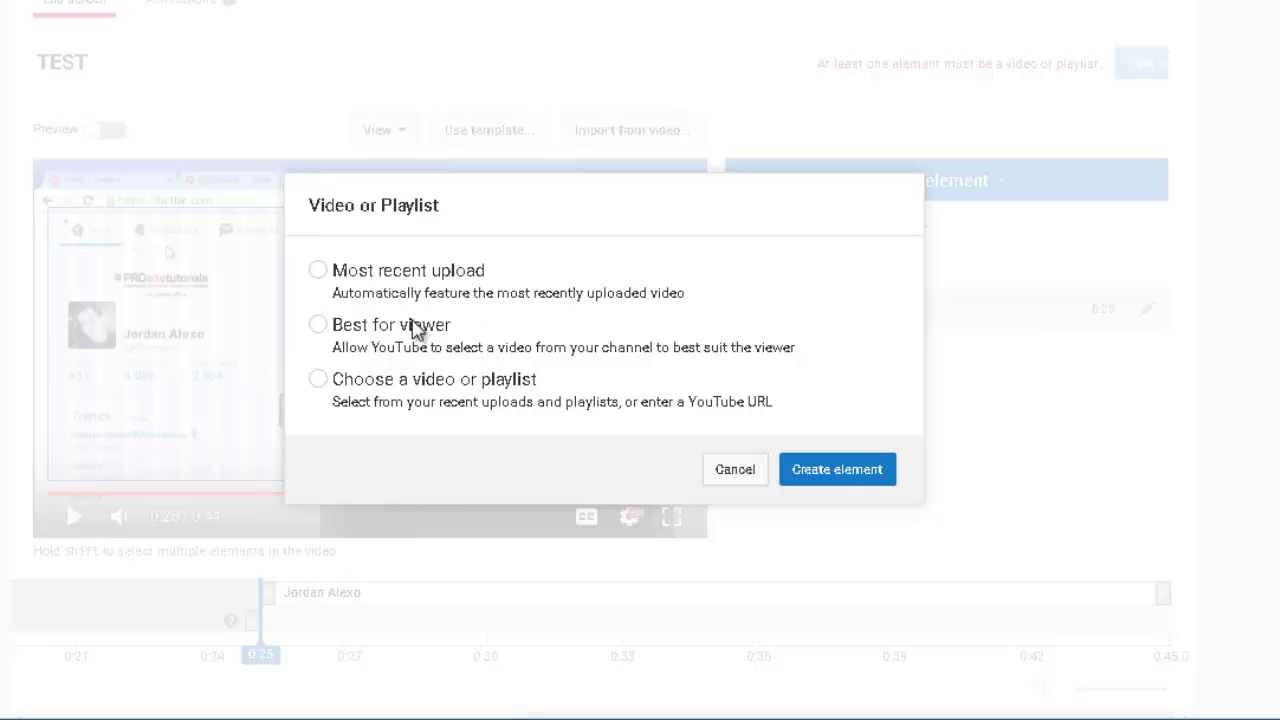
{"action": "left_click", "coordinate": [380, 393]}
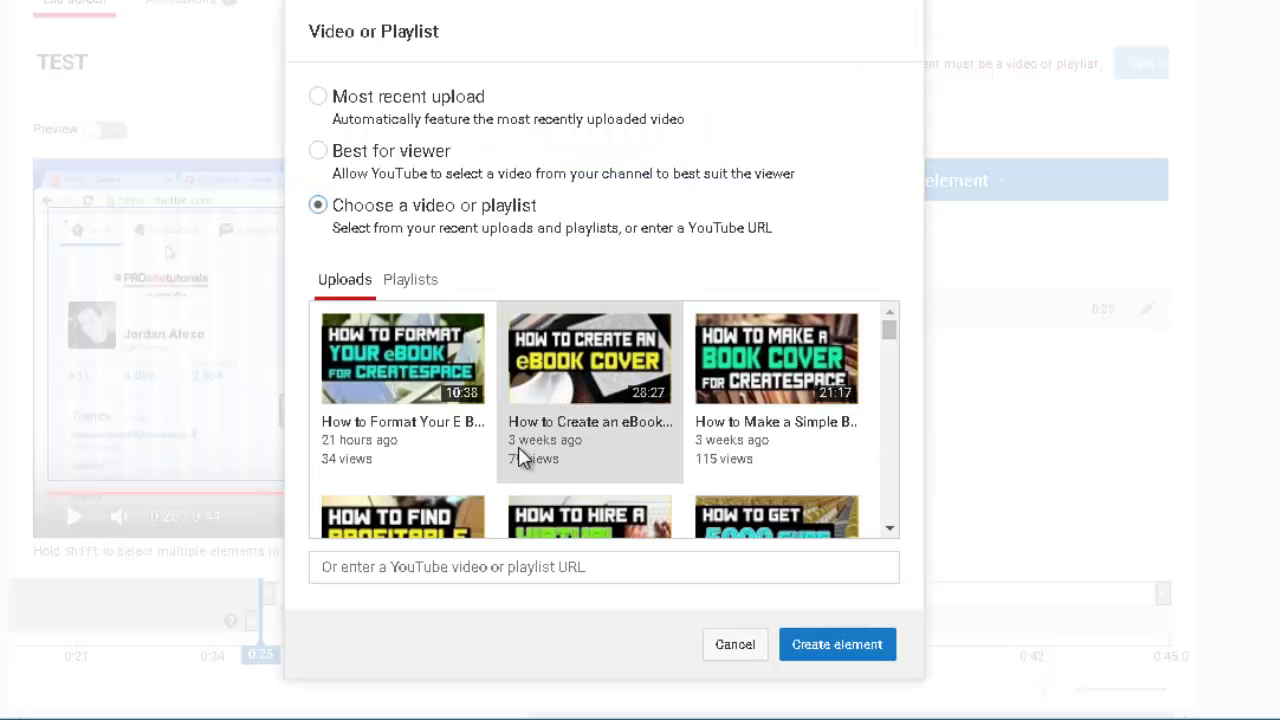
{"action": "left_click", "coordinate": [432, 368]}
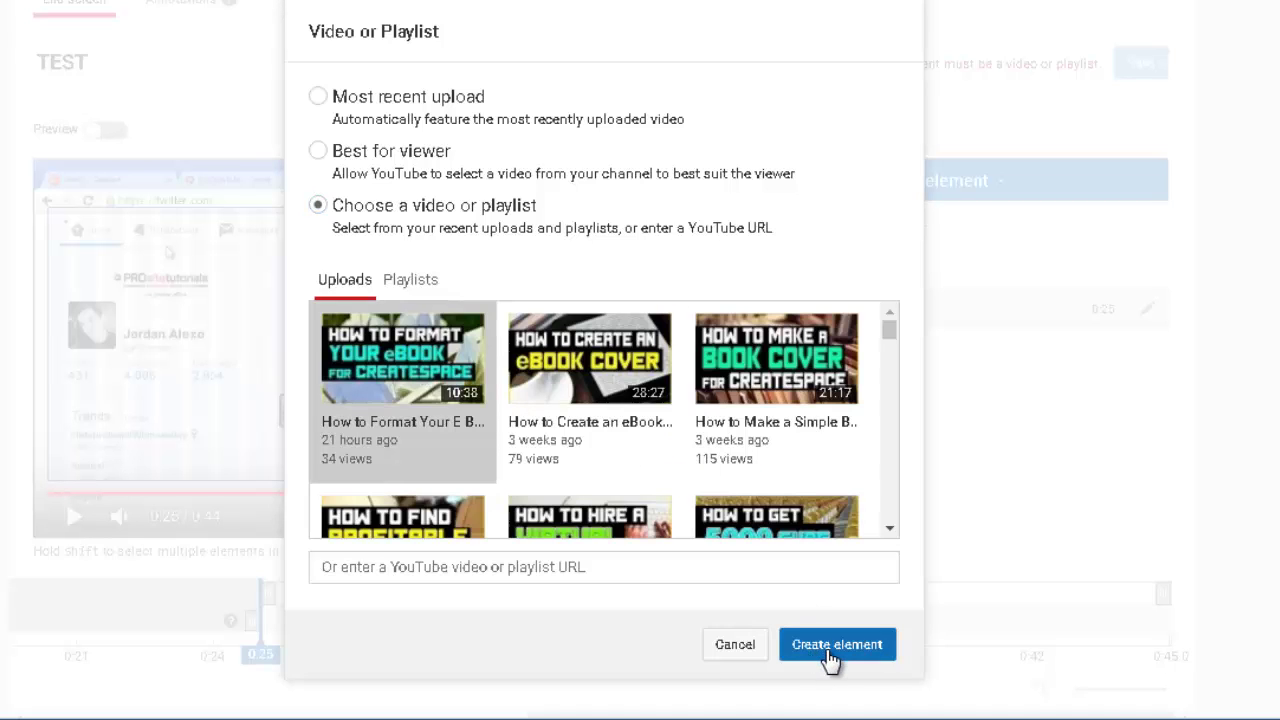
{"action": "left_click", "coordinate": [830, 645]}
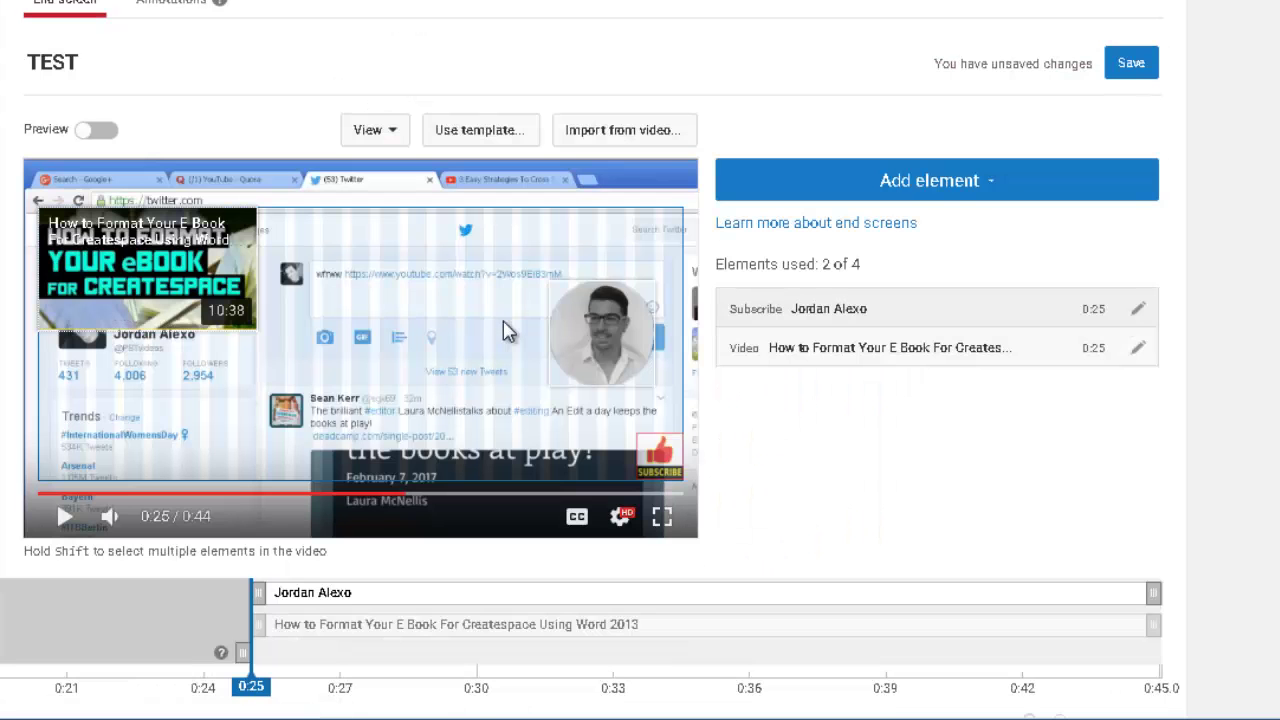
Drag the How to Format video to the player's upper left, clear of the subscribe circle.
{"action": "left_click", "coordinate": [140, 262]}
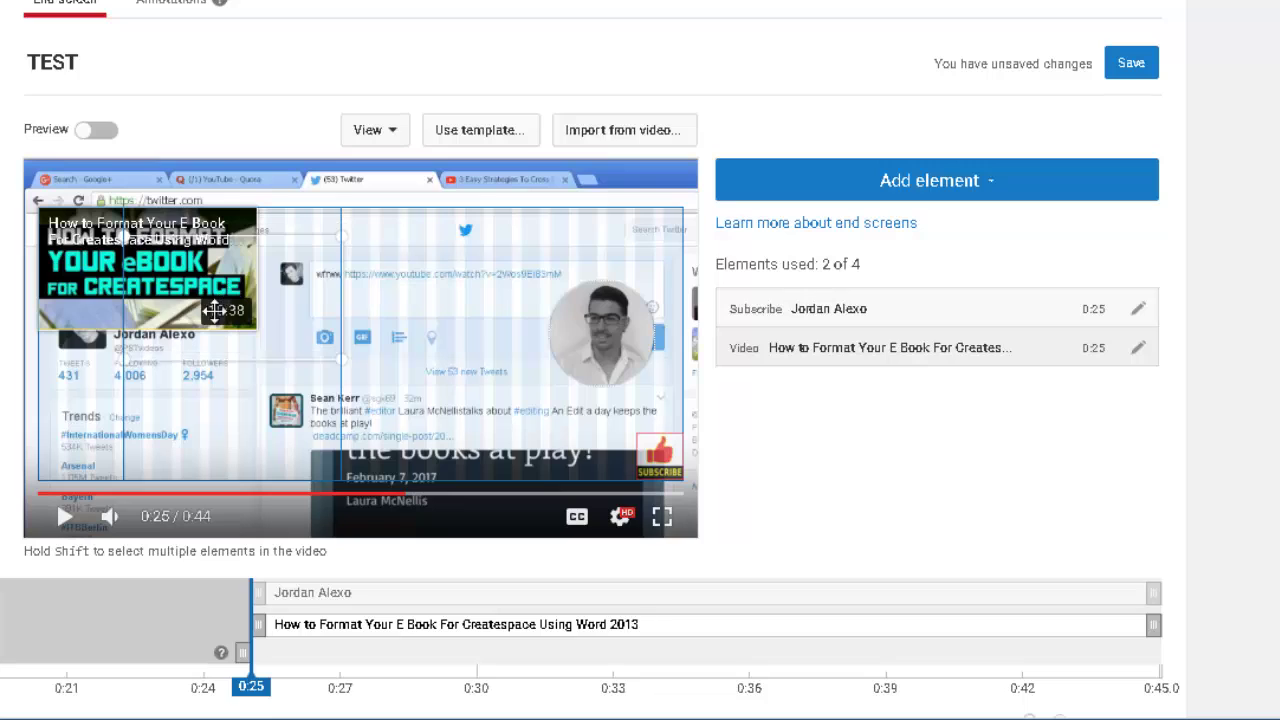
{"action": "mouse_move", "coordinate": [172, 342]}
{"action": "left_mouse_down"}
{"action": "mouse_move", "coordinate": [157, 322]}
{"action": "mouse_move", "coordinate": [215, 335]}
{"action": "mouse_move", "coordinate": [361, 320]}
{"action": "mouse_move", "coordinate": [188, 318]}
{"action": "mouse_move", "coordinate": [152, 338]}
{"action": "left_mouse_up"}
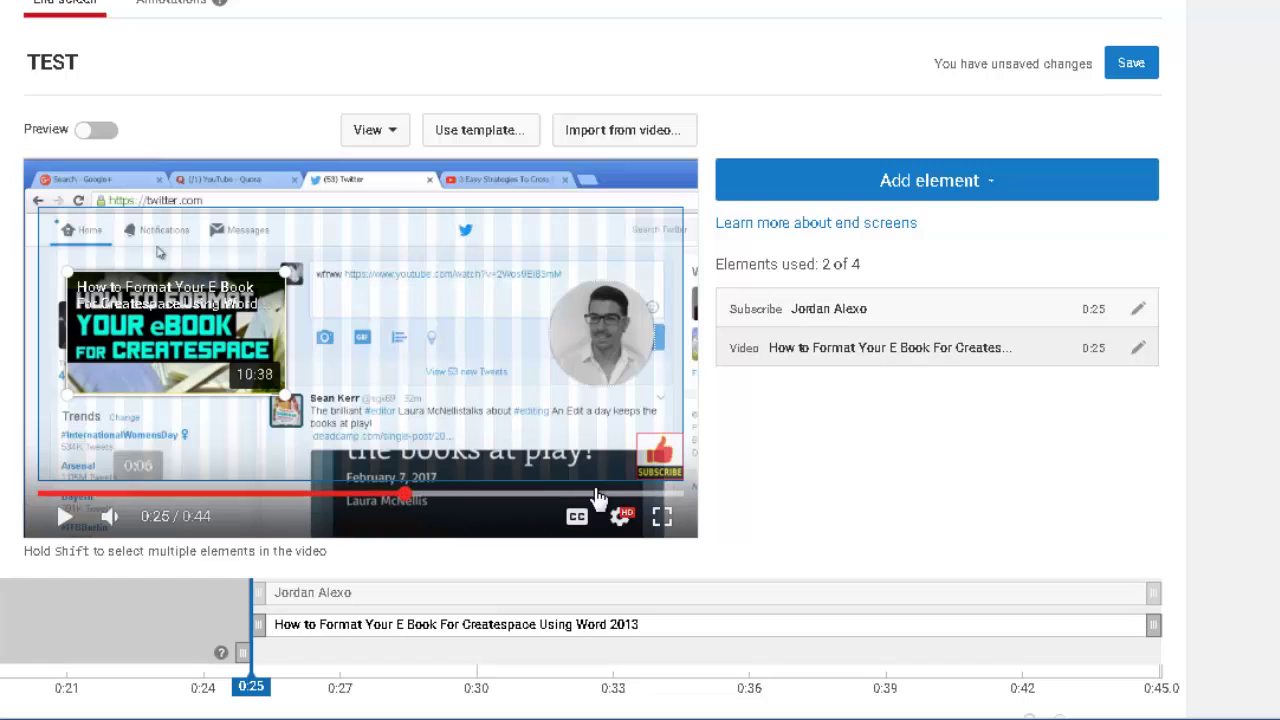
{"action": "left_click_drag", "start_coordinate": [220, 300], "coordinate": [205, 220]}
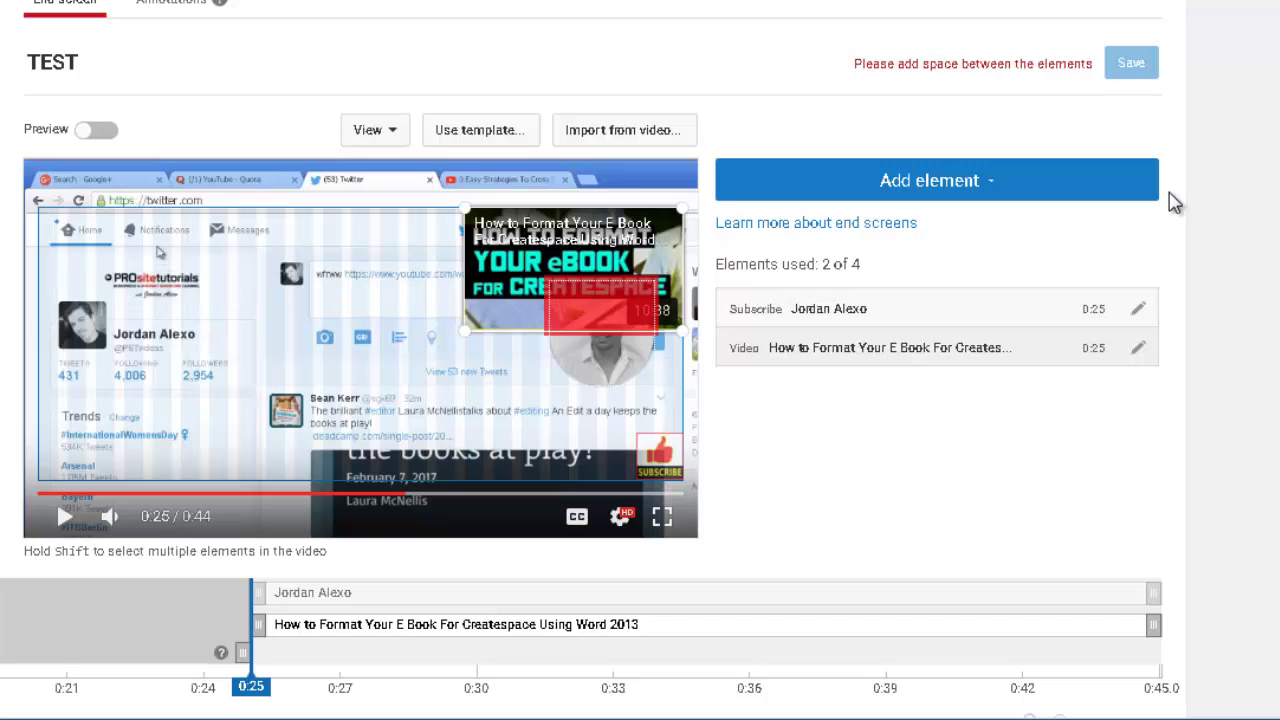
{"action": "left_click_drag", "start_coordinate": [623, 231], "coordinate": [515, 361]}
{"action": "left_click_drag", "start_coordinate": [118, 290], "coordinate": [130, 296]}
{"action": "left_click", "coordinate": [937, 194]}
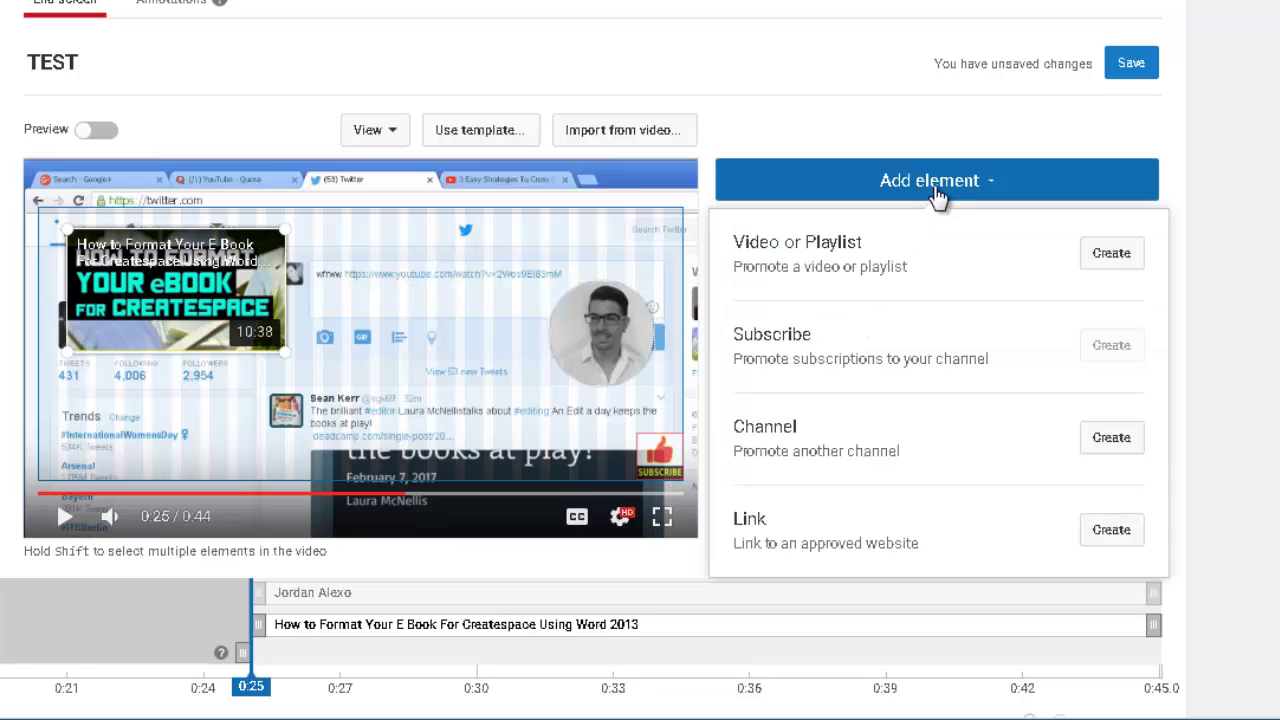
Create a second video element with the 'How to Create an eBook Cover' upload.
{"action": "left_click", "coordinate": [1109, 255]}
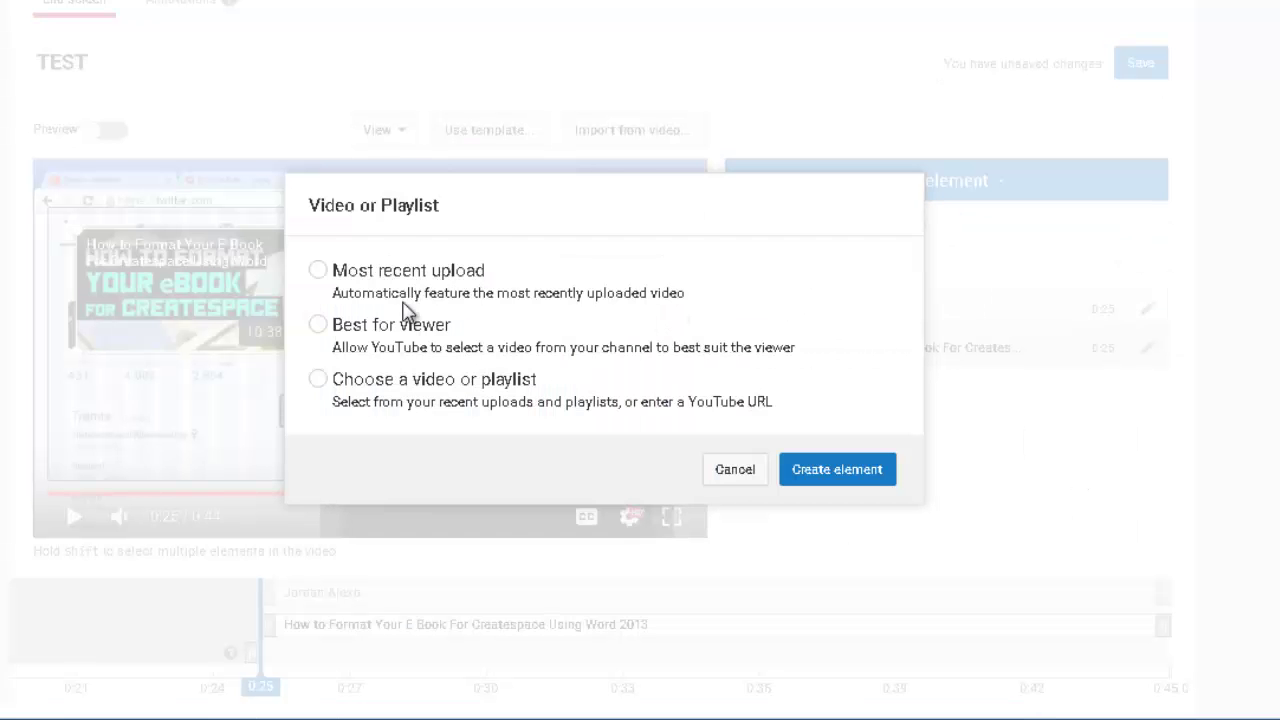
{"action": "left_click", "coordinate": [380, 398]}
{"action": "left_click", "coordinate": [520, 410]}
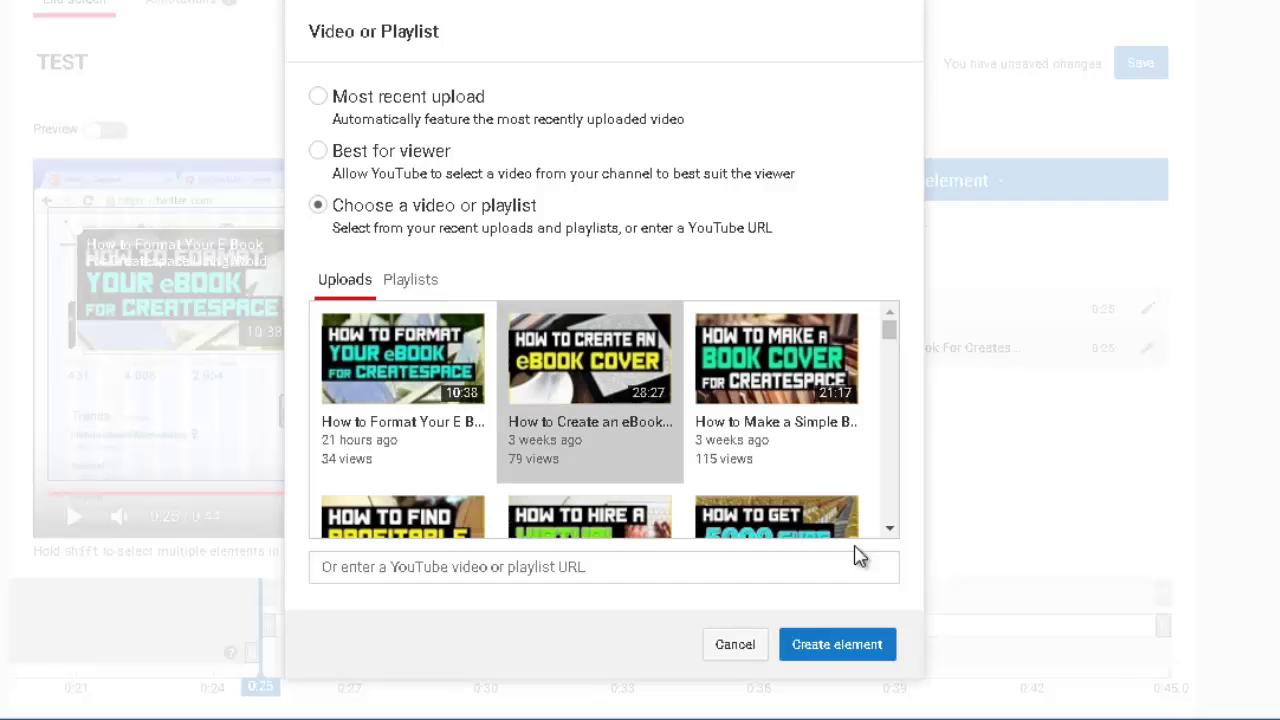
{"action": "left_click", "coordinate": [875, 652]}
Stack the eBook Cover video above How to Format in a left column.
{"action": "left_click_drag", "start_coordinate": [191, 275], "coordinate": [413, 342]}
{"action": "left_click", "coordinate": [235, 287]}
{"action": "left_click_drag", "start_coordinate": [235, 287], "coordinate": [264, 291]}
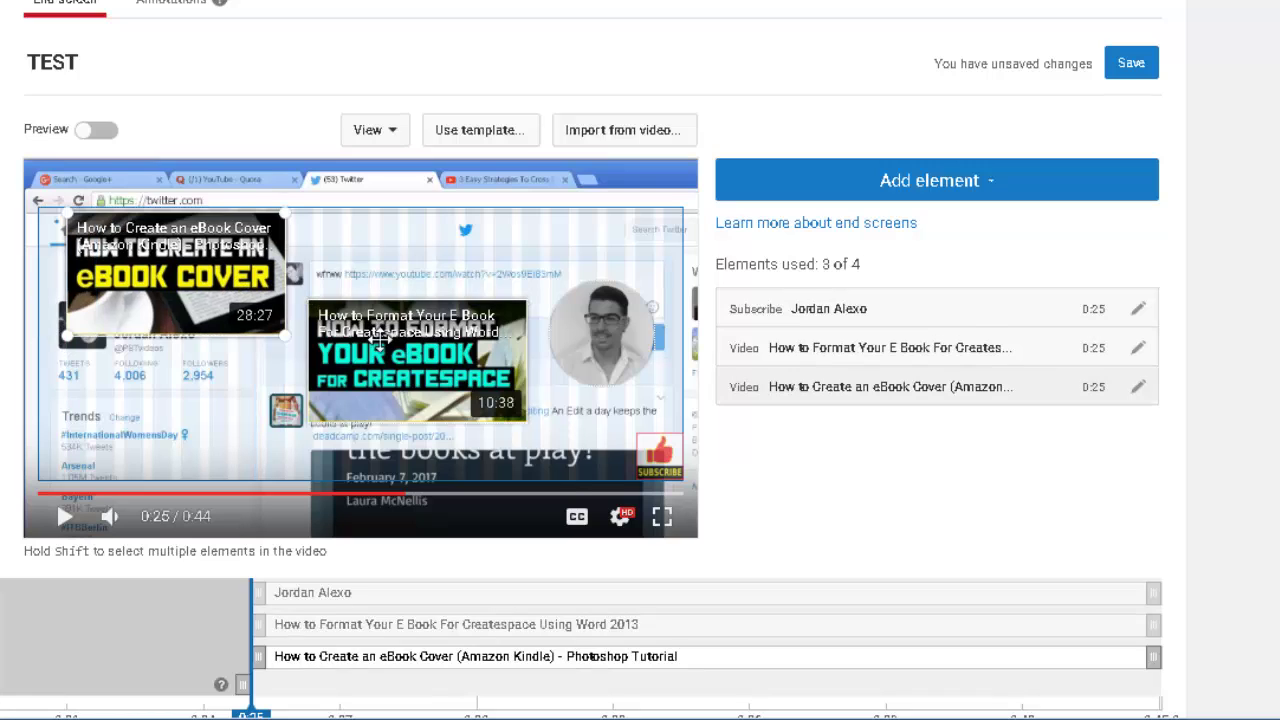
{"action": "left_click_drag", "start_coordinate": [420, 345], "coordinate": [190, 407]}
{"action": "left_click_drag", "start_coordinate": [191, 303], "coordinate": [227, 307]}
{"action": "left_click_drag", "start_coordinate": [224, 413], "coordinate": [250, 413]}
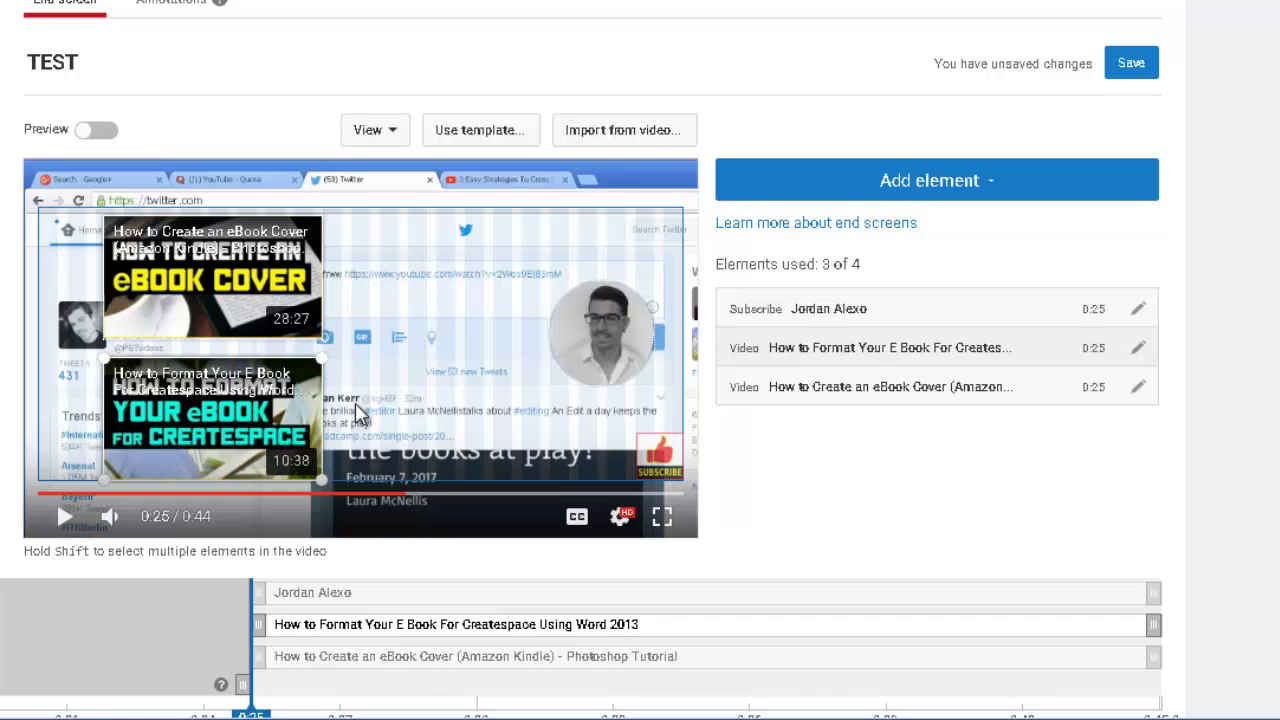
{"action": "left_click", "coordinate": [897, 197]}
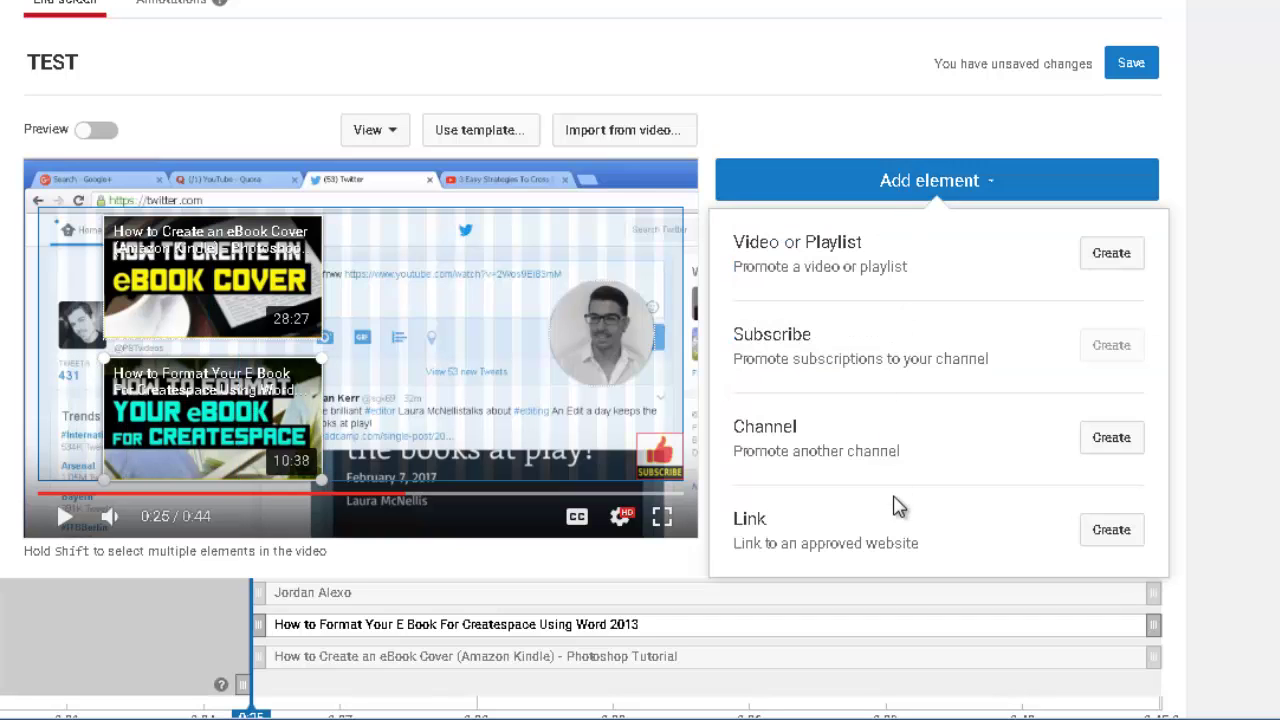
{"action": "left_click", "coordinate": [1110, 440]}
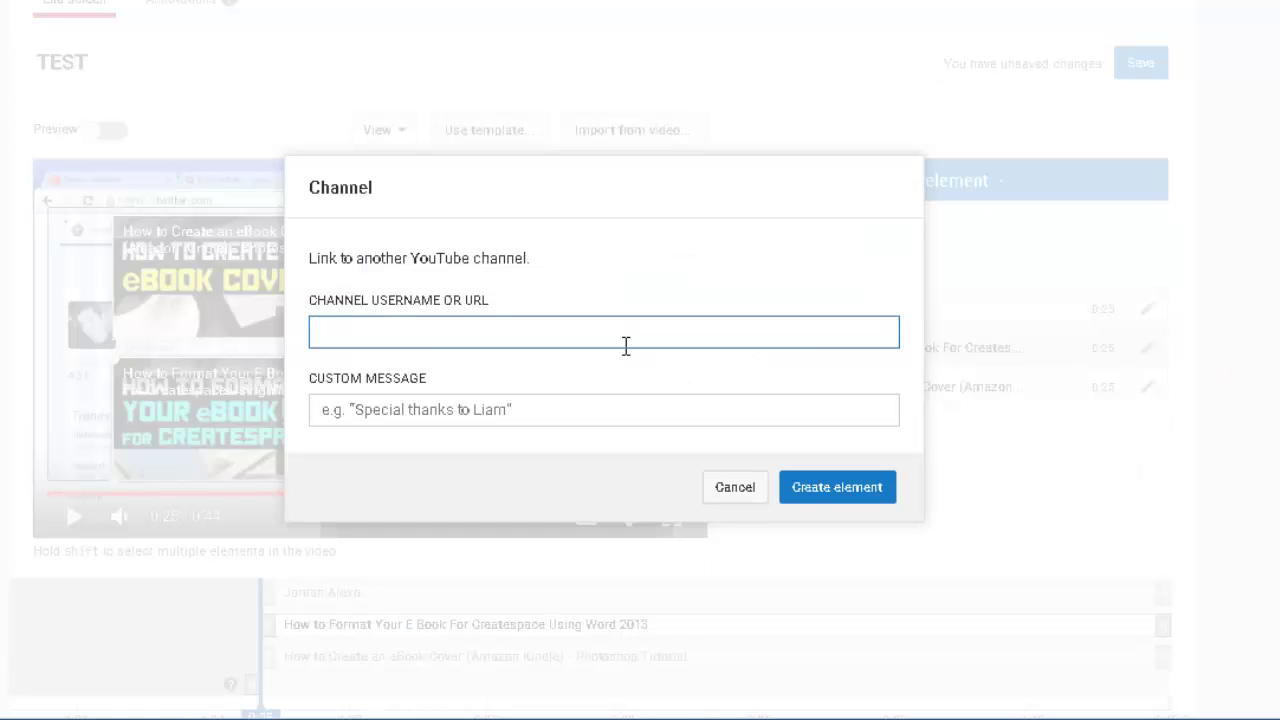
{"action": "type", "text": "prositetutorials"}
{"action": "left_click", "coordinate": [520, 409]}
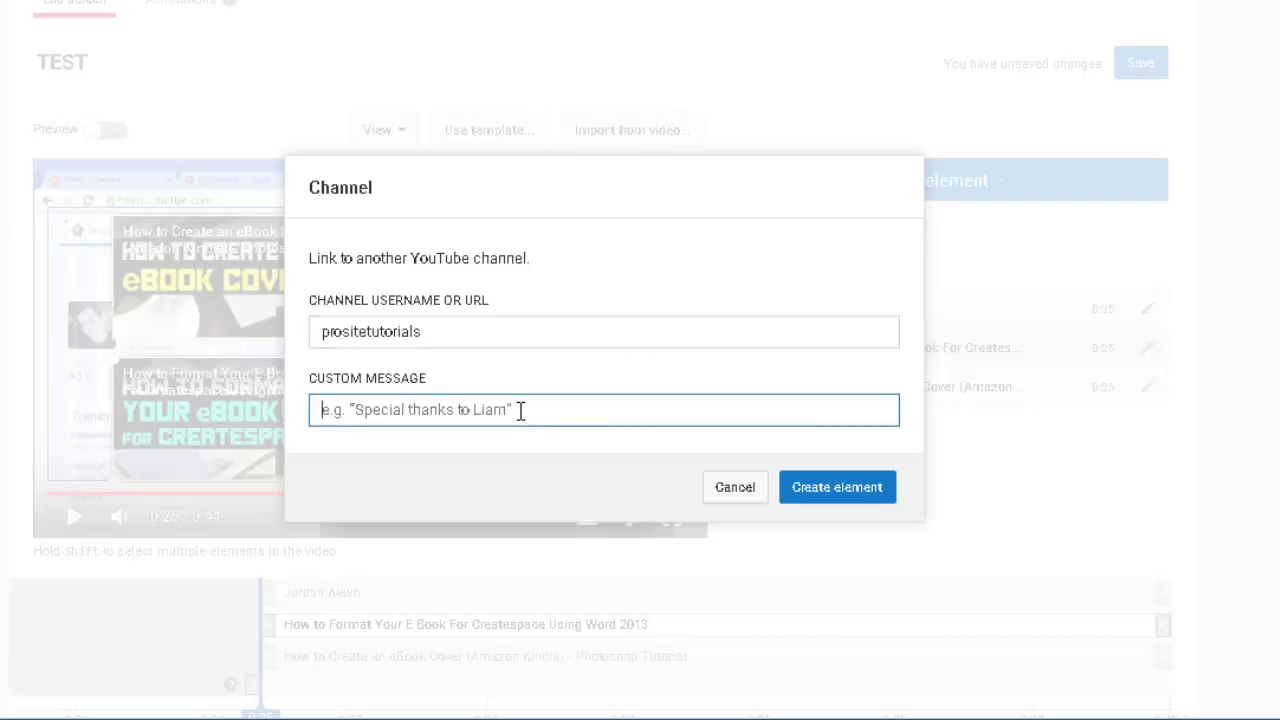
{"action": "type", "text": "Check this"}
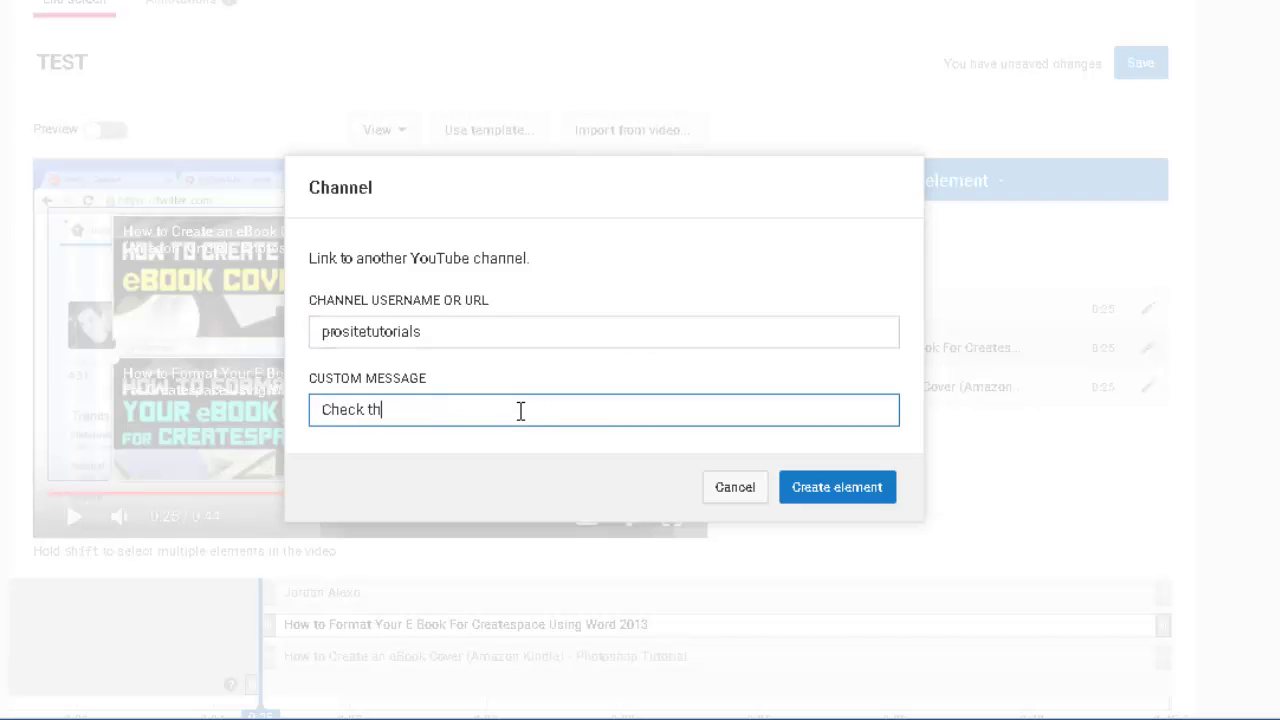
{"action": "left_click", "coordinate": [823, 487]}
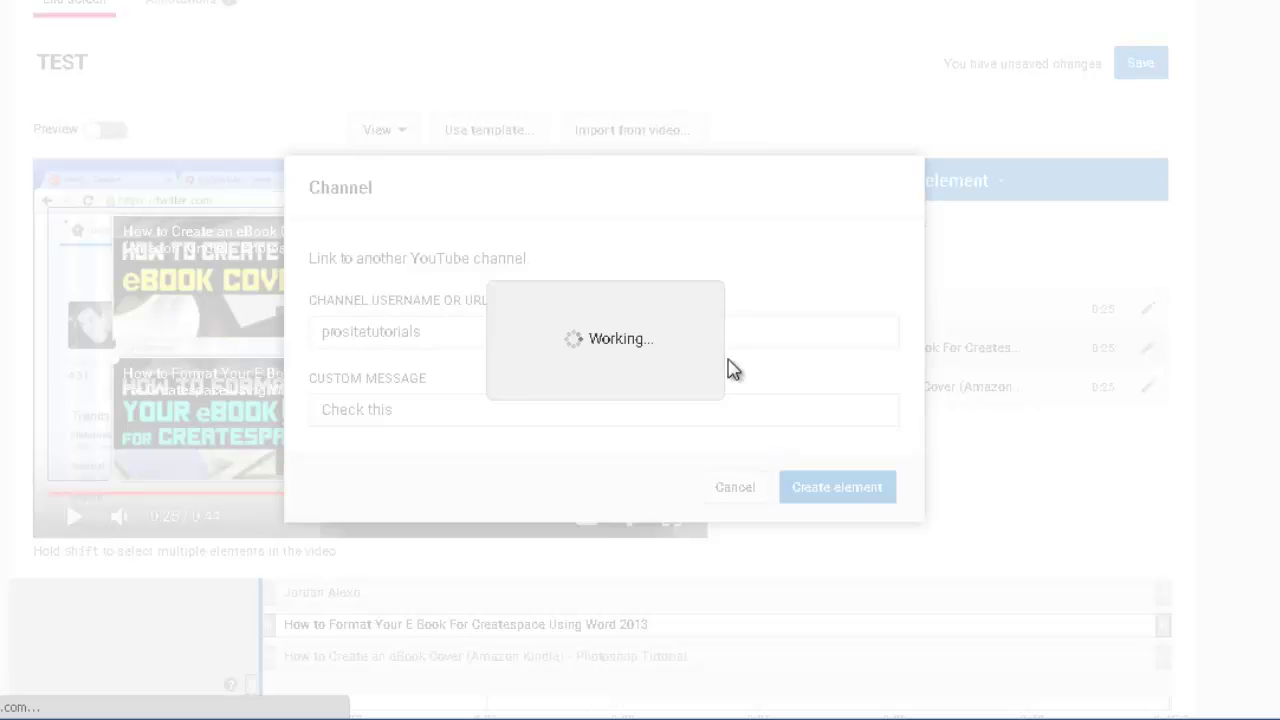
{"action": "left_click", "coordinate": [460, 322]}
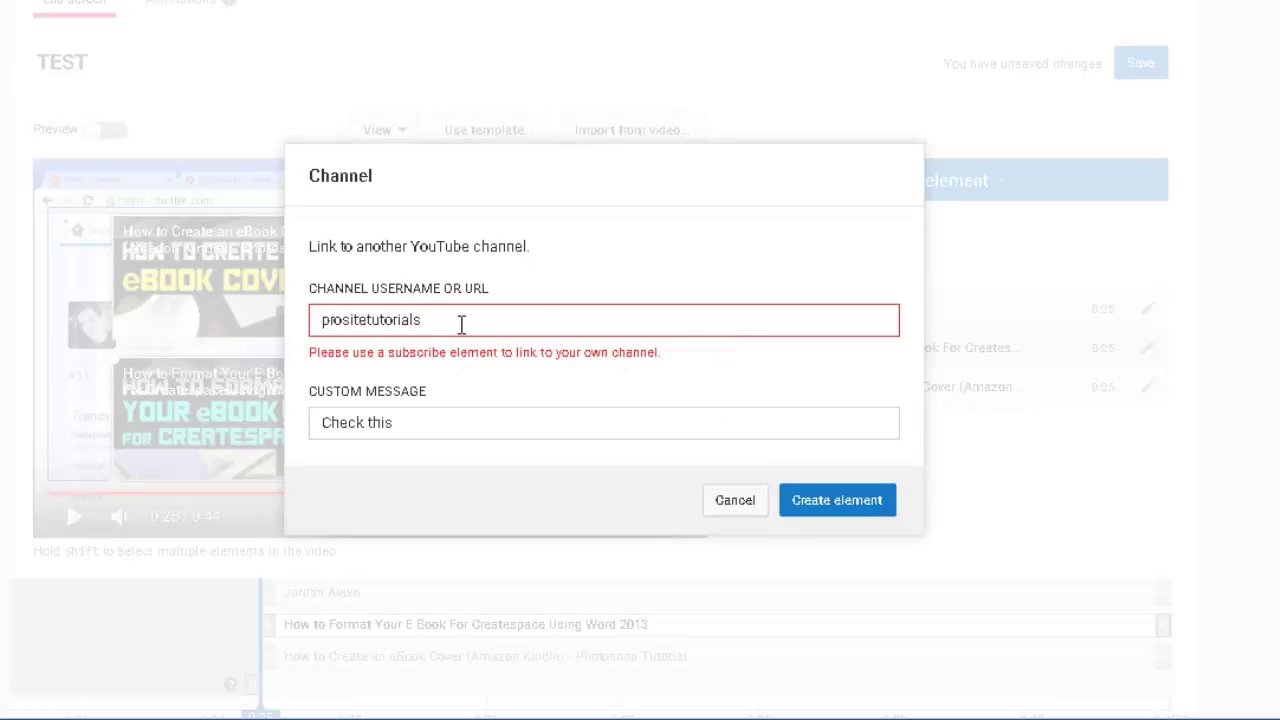
{"action": "left_click", "coordinate": [725, 503]}
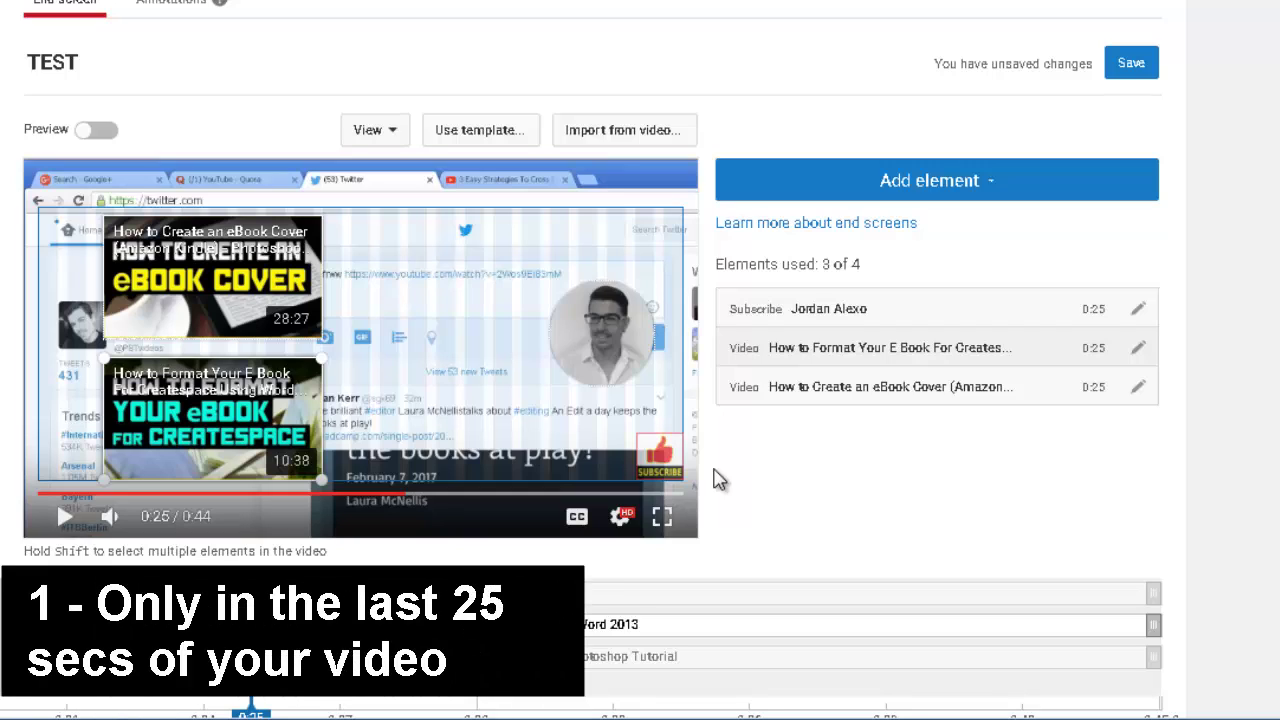
{"action": "scroll", "coordinate": [843, 549], "scroll_direction": "down", "scroll_amount": 2}
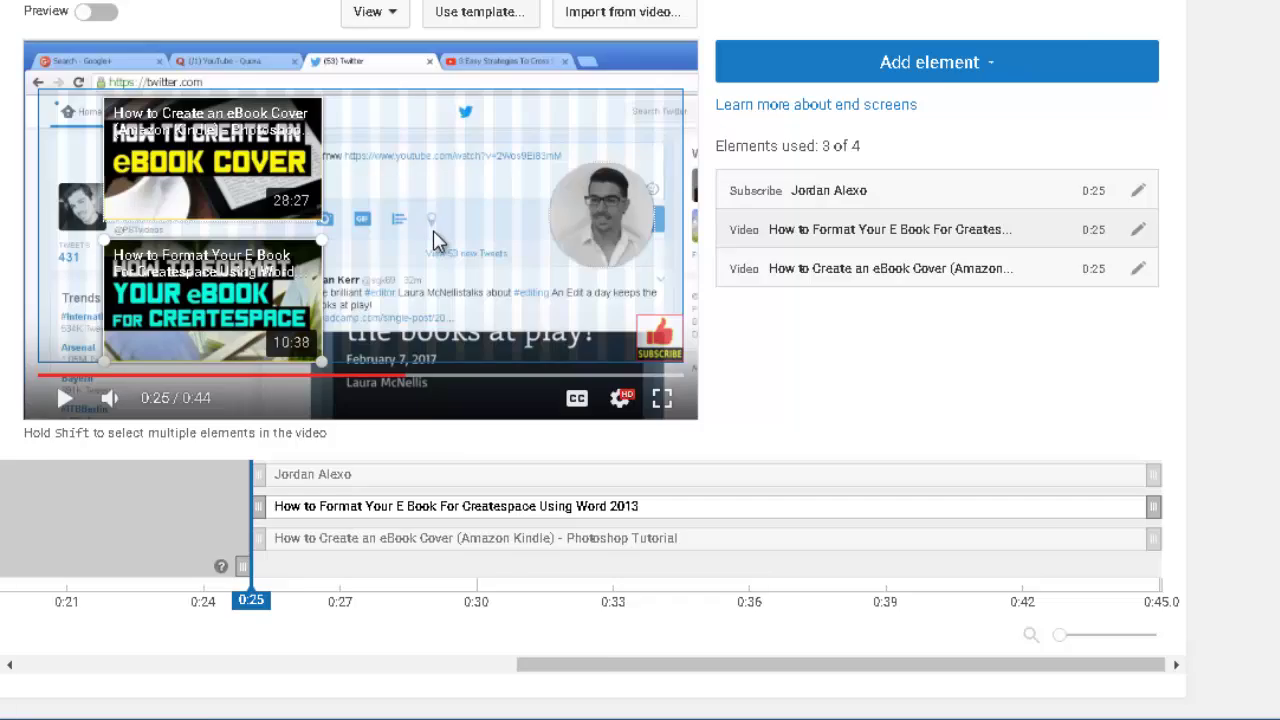
{"action": "scroll", "coordinate": [463, 266], "scroll_direction": "up", "scroll_amount": 1}
{"action": "scroll", "coordinate": [465, 268], "scroll_direction": "up", "scroll_amount": 1}
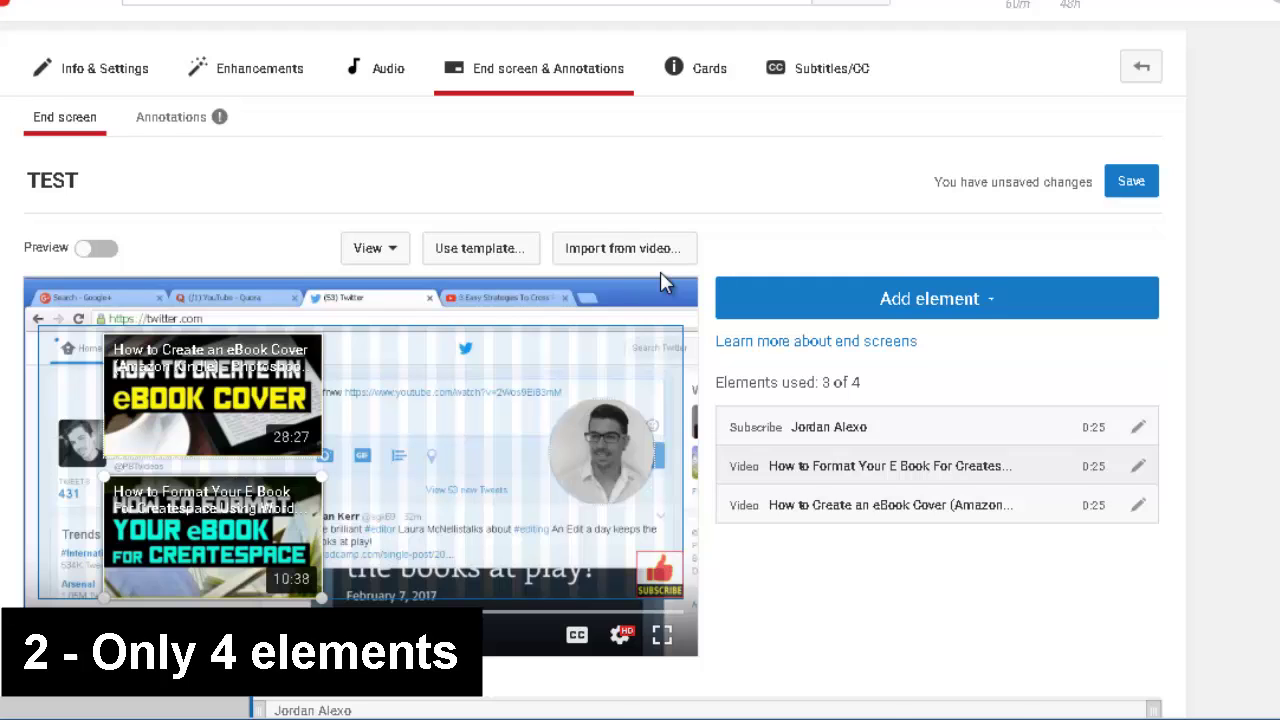
{"action": "scroll", "coordinate": [660, 271], "scroll_direction": "down", "scroll_amount": 1}
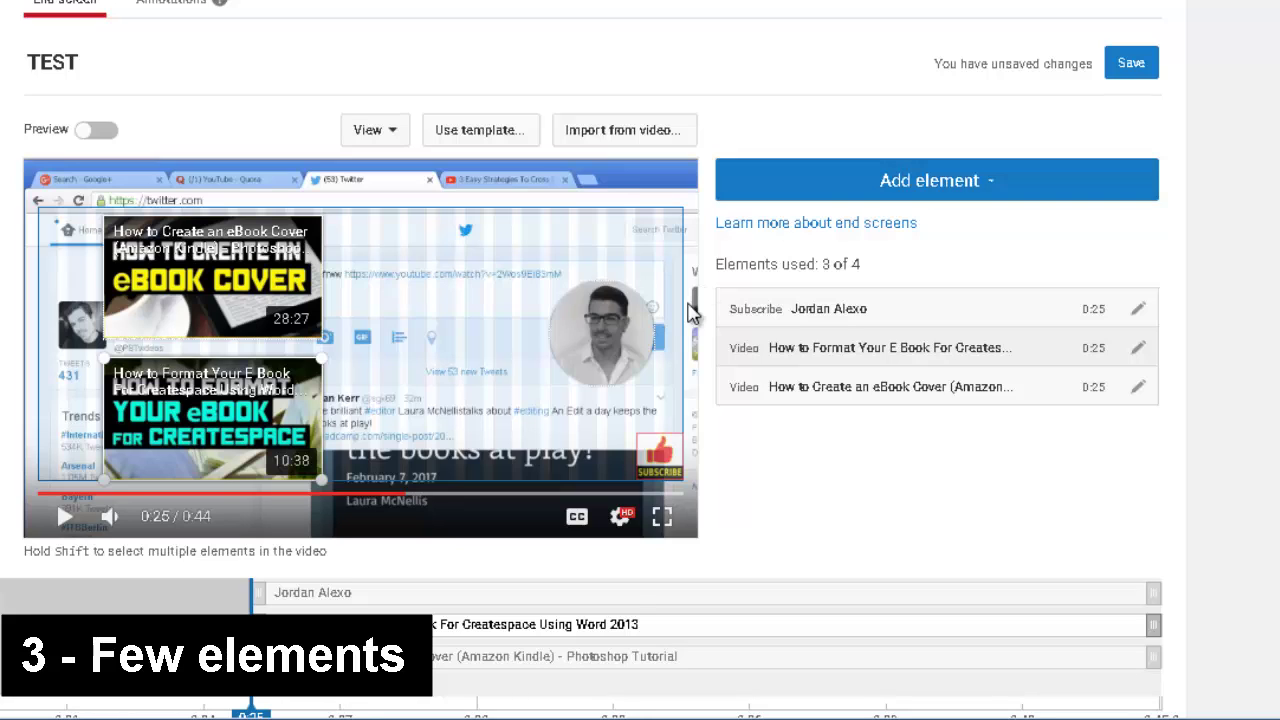
Drag the subscribe circle higher toward the upper right, beside the stacked videos.
{"action": "left_click", "coordinate": [850, 190]}
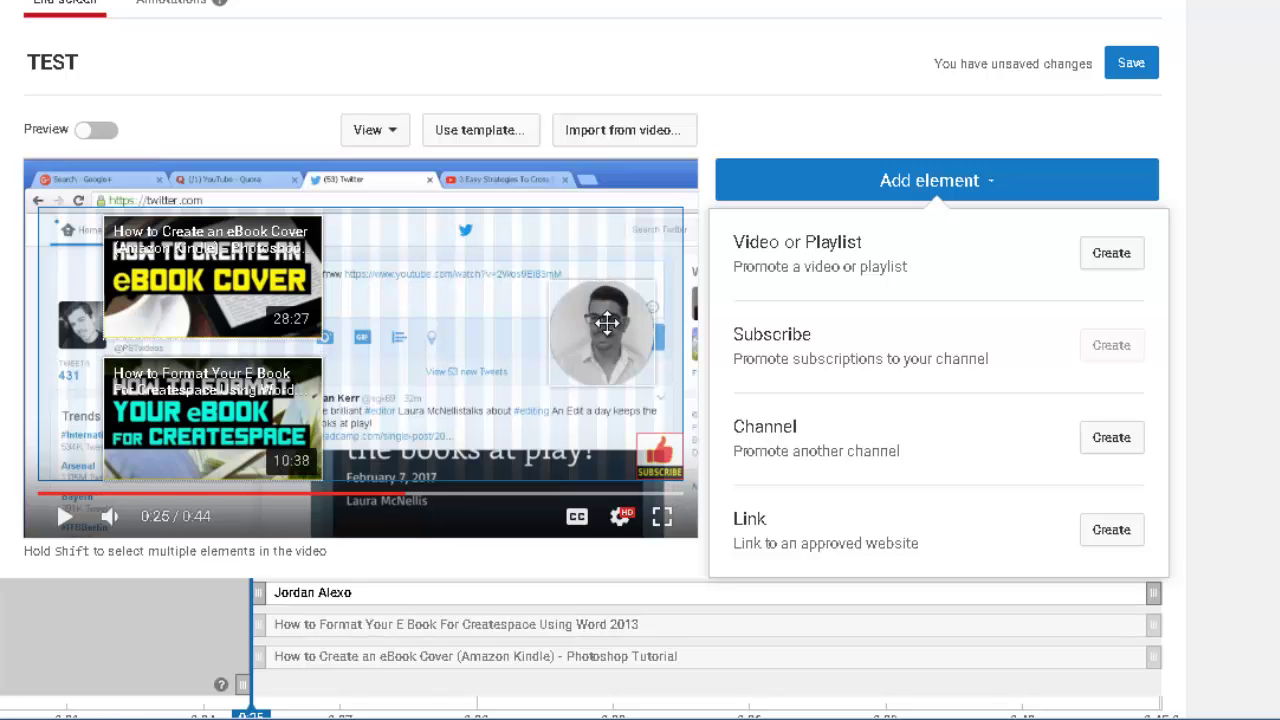
{"action": "left_click_drag", "start_coordinate": [607, 322], "coordinate": [526, 307]}
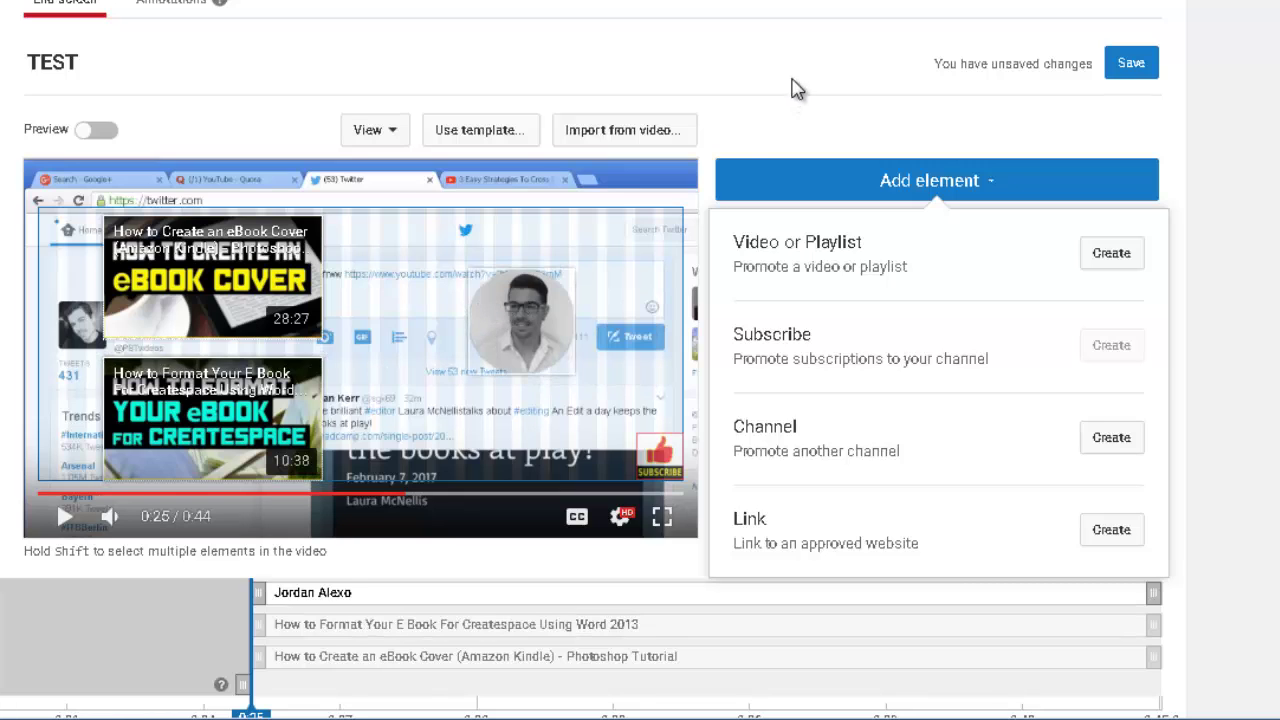
{"action": "left_click", "coordinate": [694, 220]}
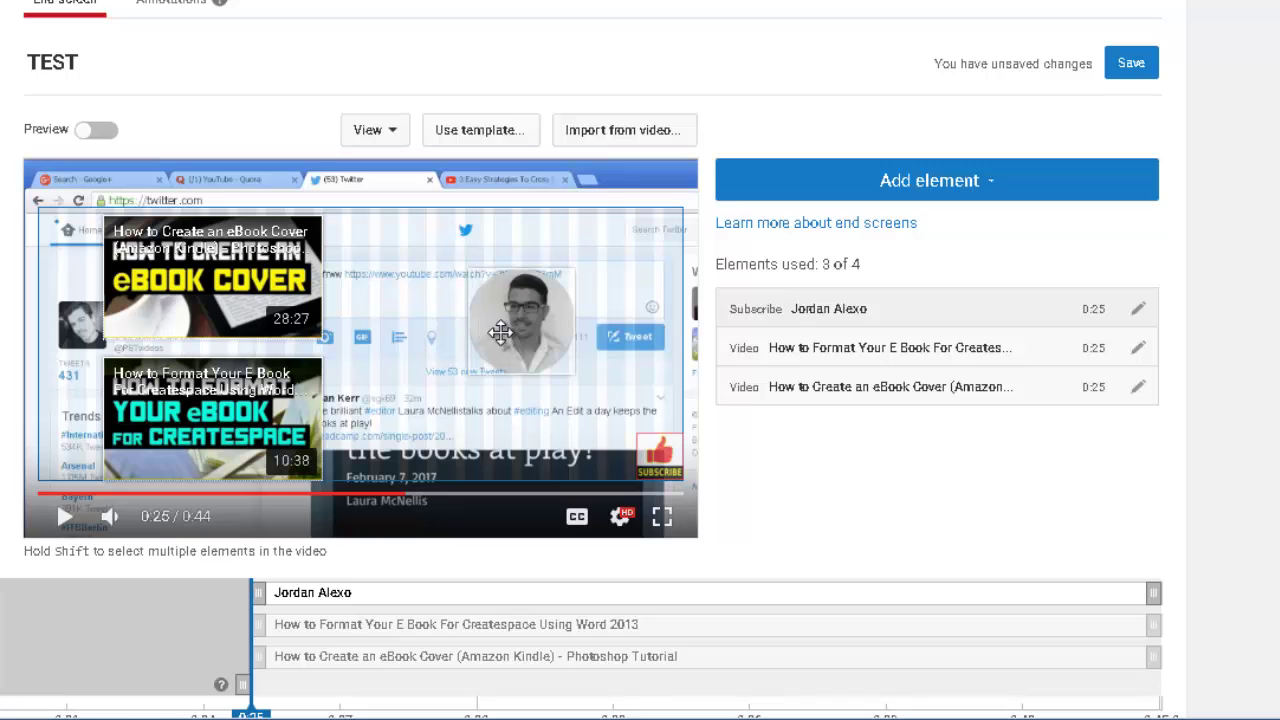
{"action": "left_click_drag", "start_coordinate": [500, 333], "coordinate": [552, 290]}
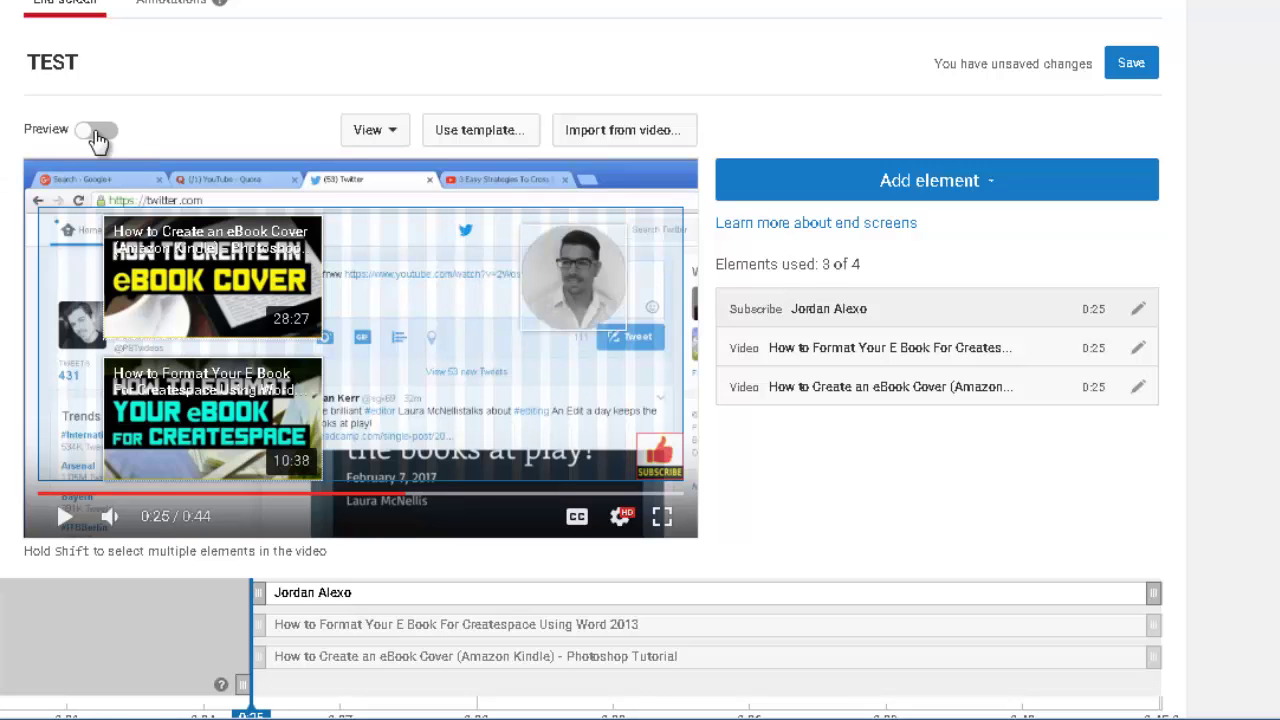
{"action": "left_click", "coordinate": [96, 134]}
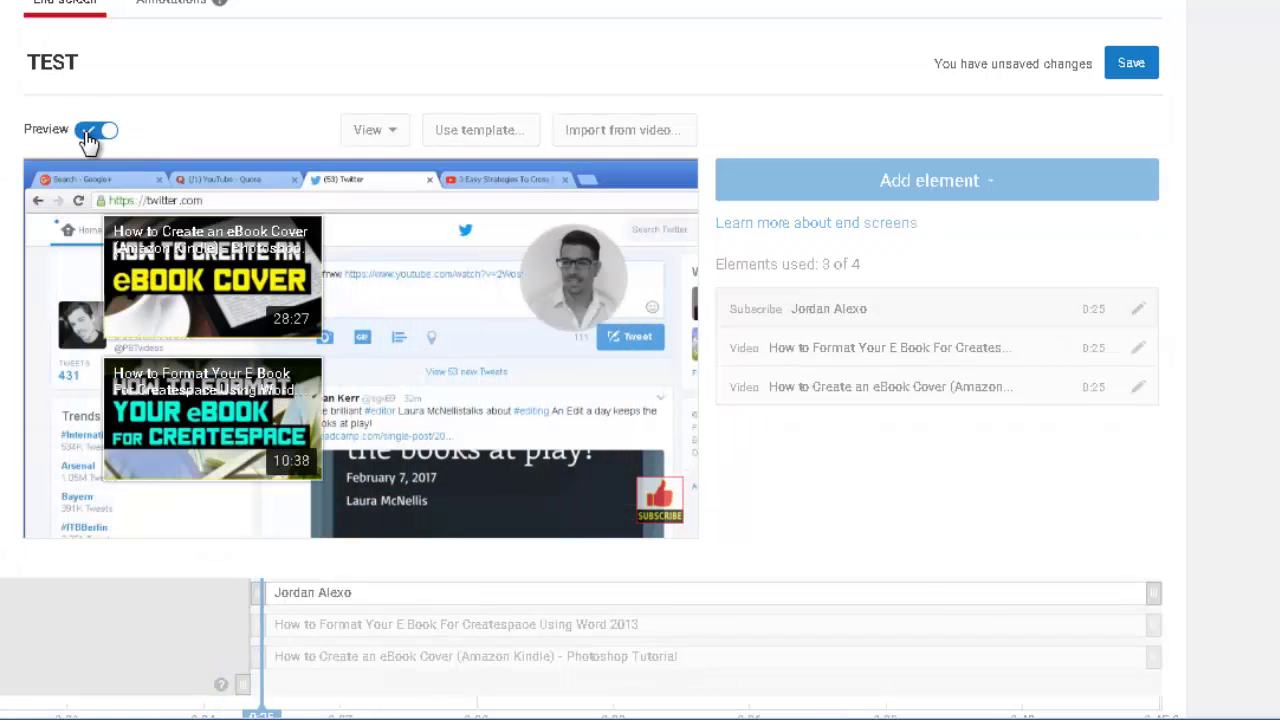
{"action": "mouse_move", "coordinate": [568, 275]}
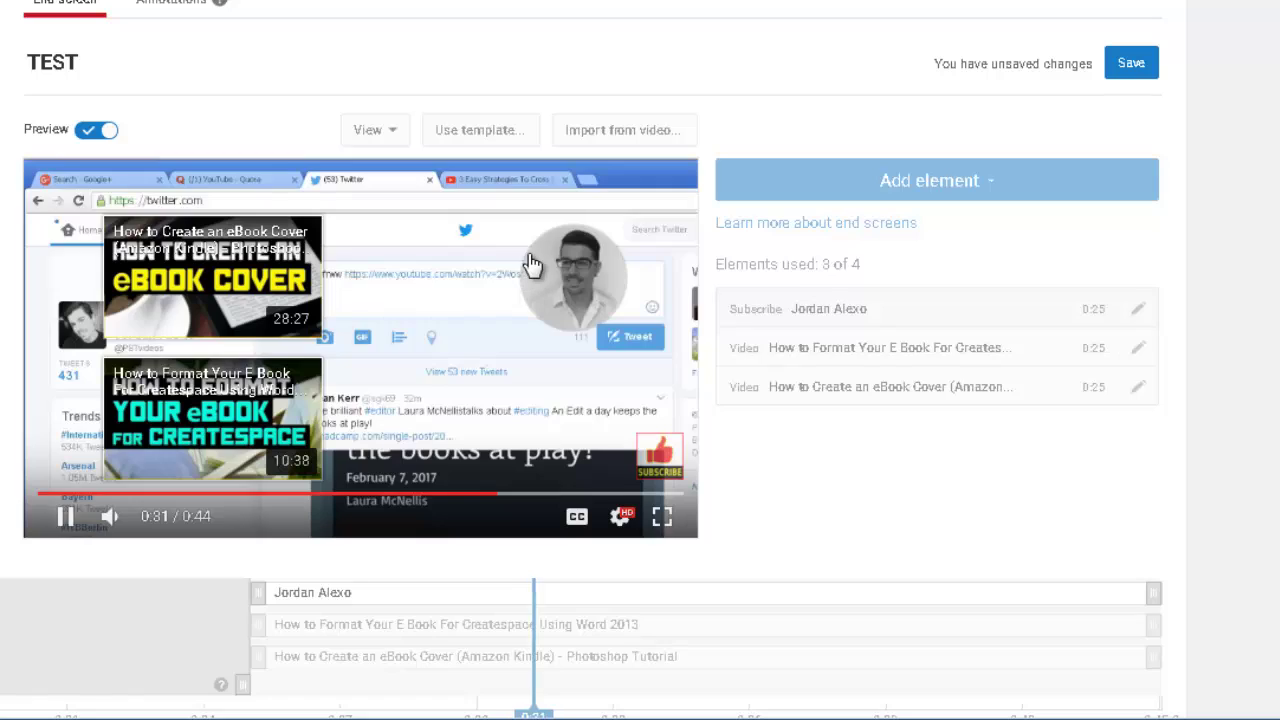
{"action": "mouse_move", "coordinate": [558, 300]}
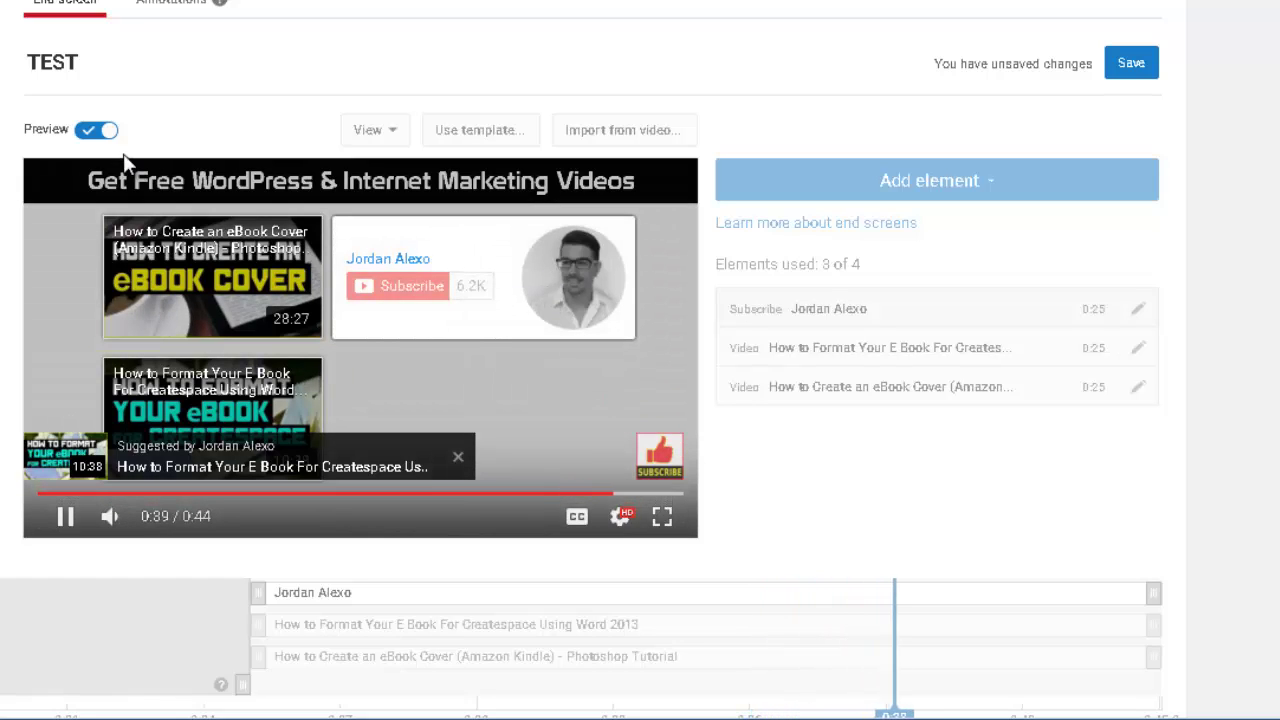
{"action": "left_click", "coordinate": [98, 131]}
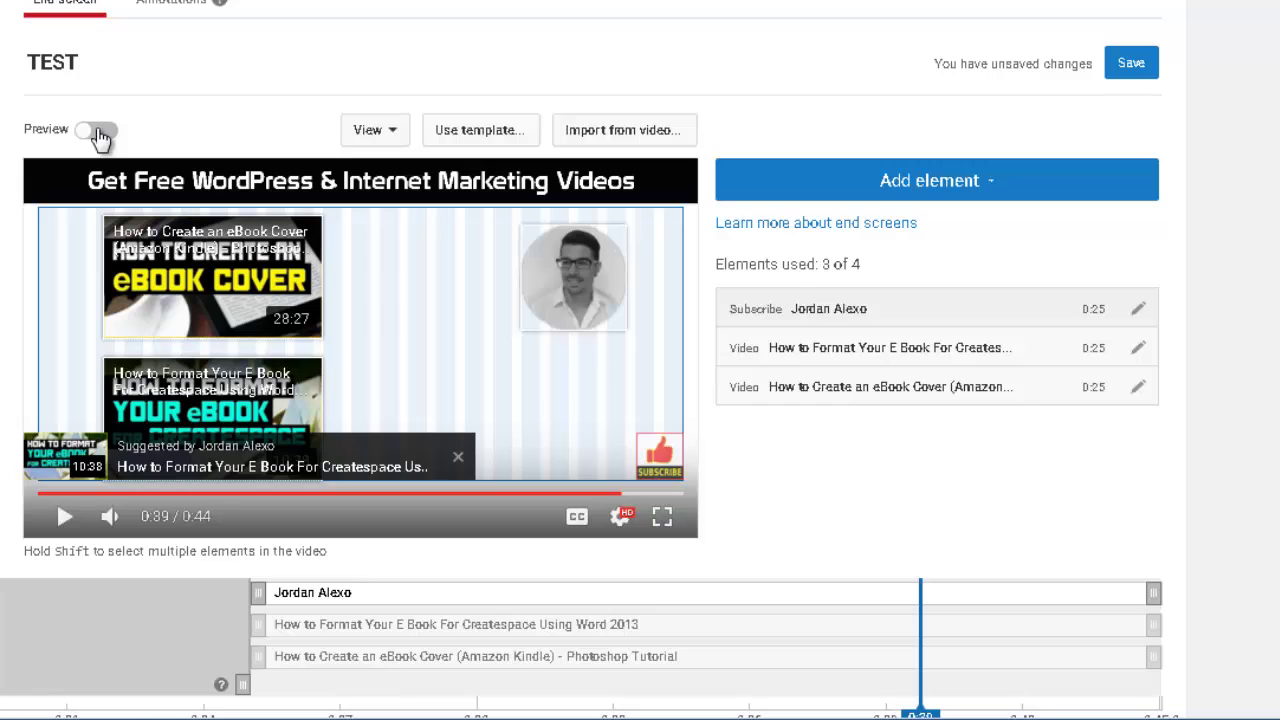